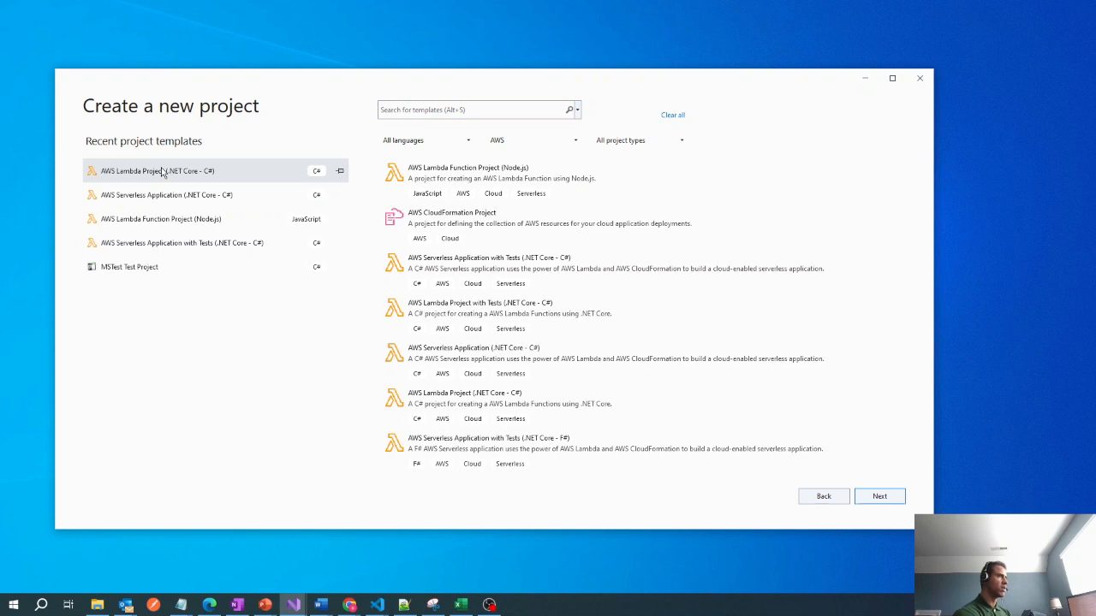
Create a project from the AWS Lambda Project (.NET Core - C#) template, named CodersArchLambdaS3Trigger.
click(876, 494)
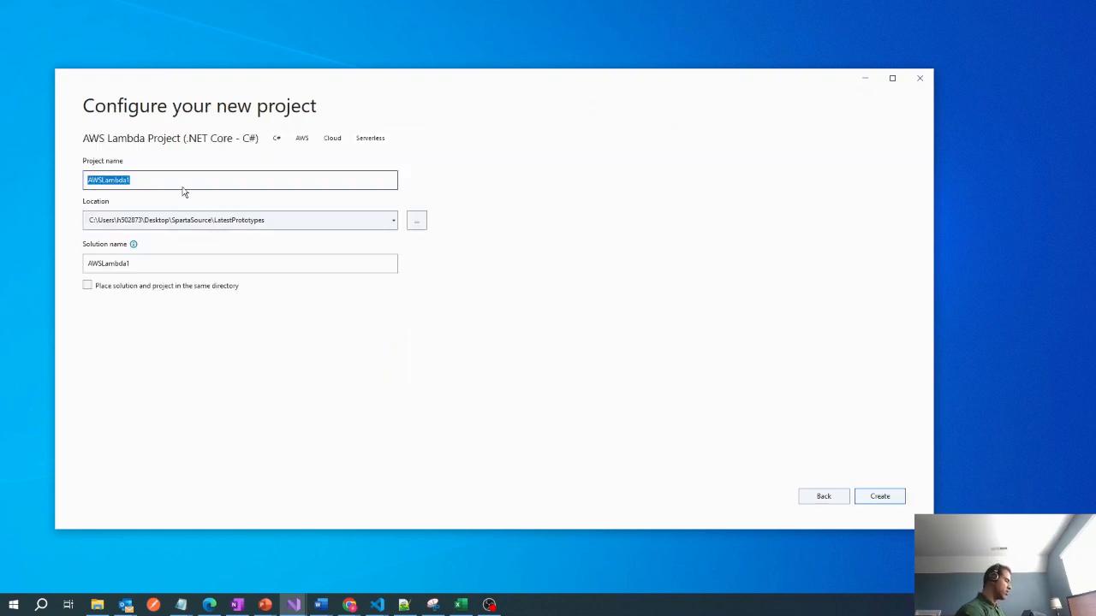
text(Coe)
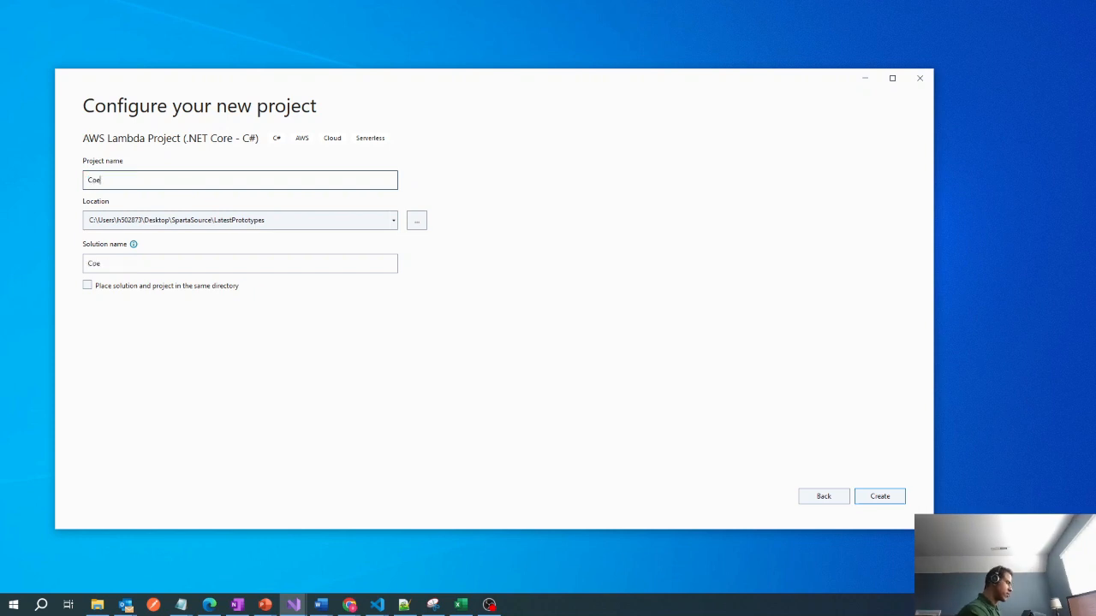
key(BackSpace)
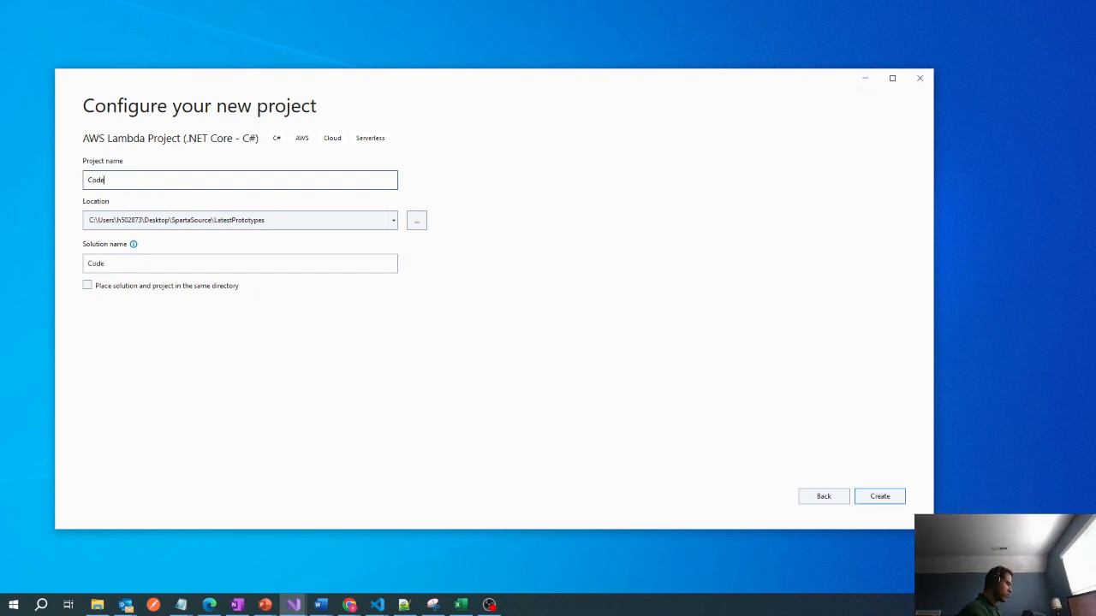
text(dersArchL)
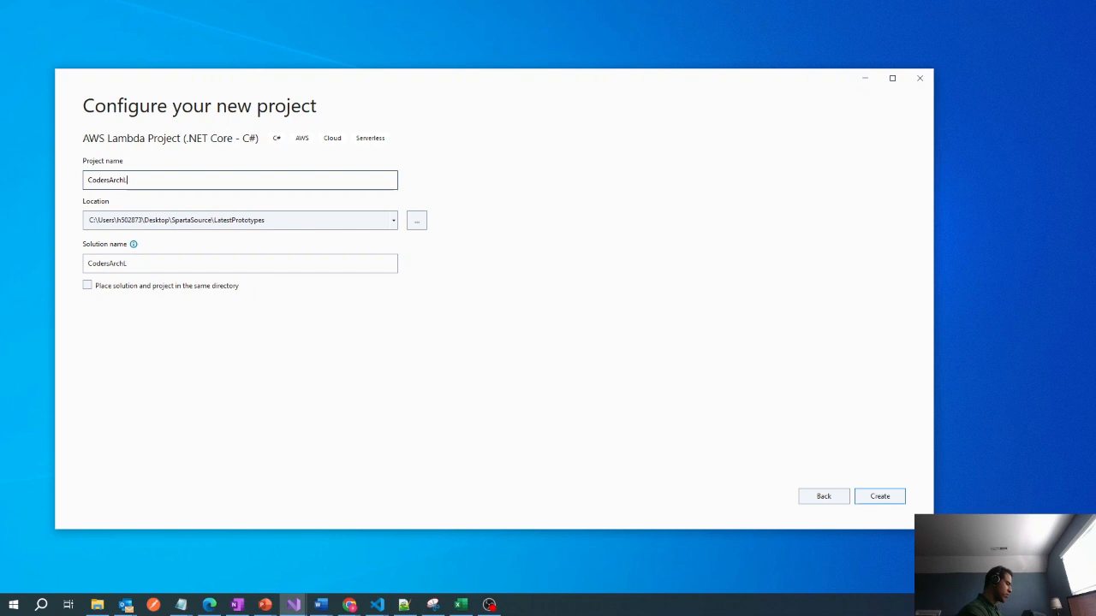
text(ambdaS3T)
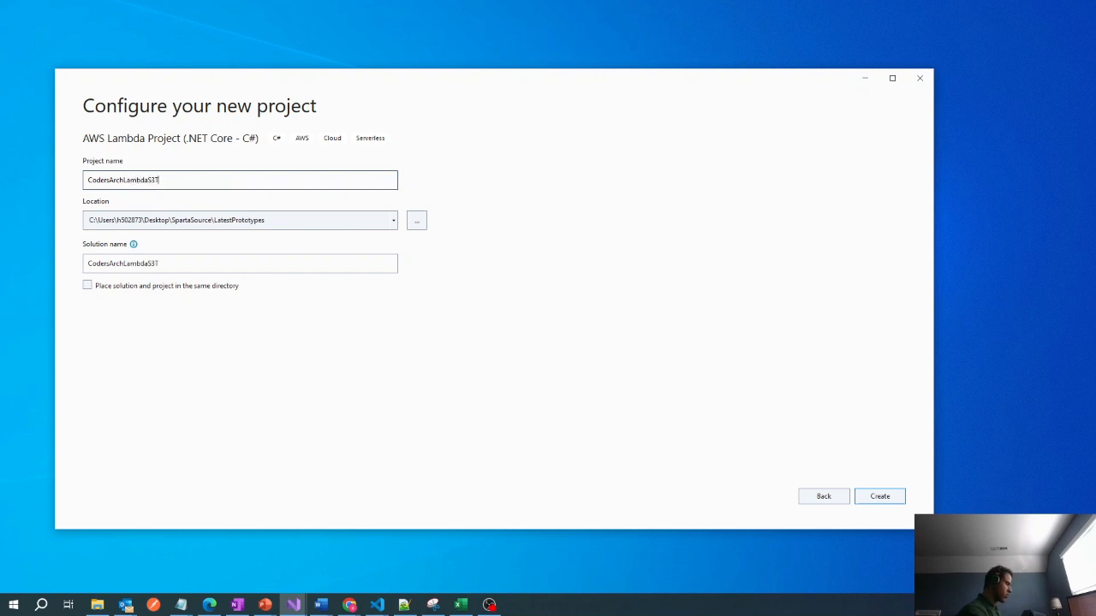
text(rigger)
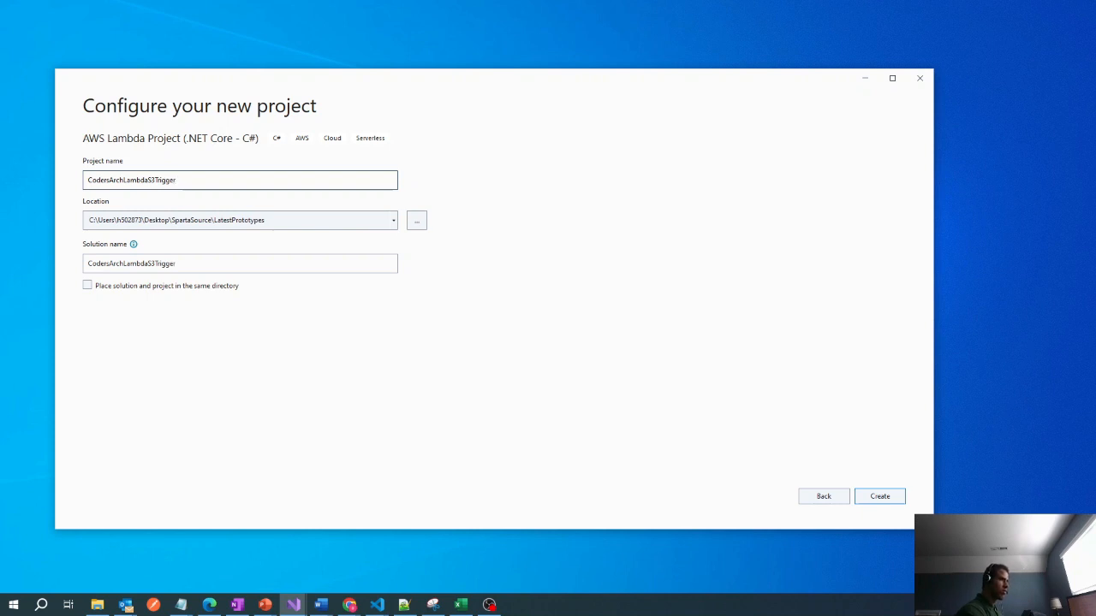
key(Return)
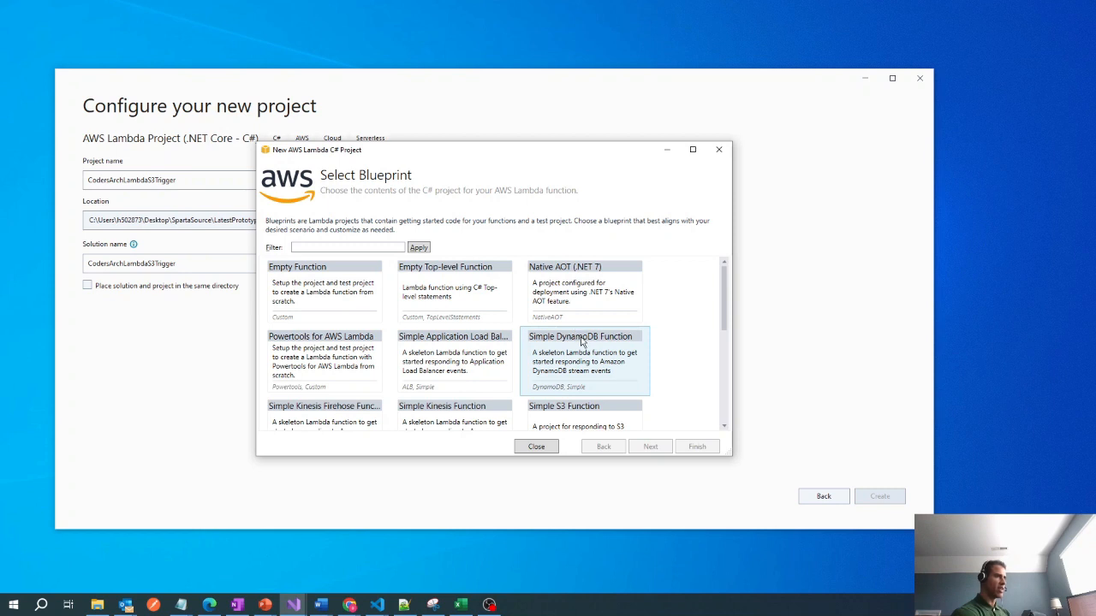
Choose the Simple S3 Function blueprint for the Lambda project and finish generating it.
scroll(582, 341, down, 2)
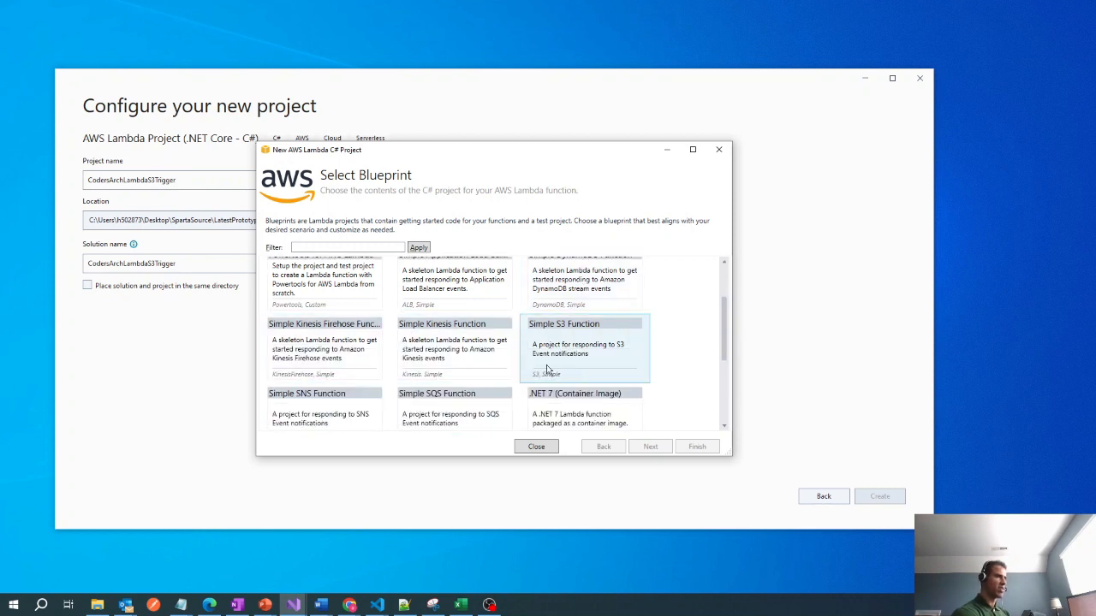
scroll(368, 385, down, 1)
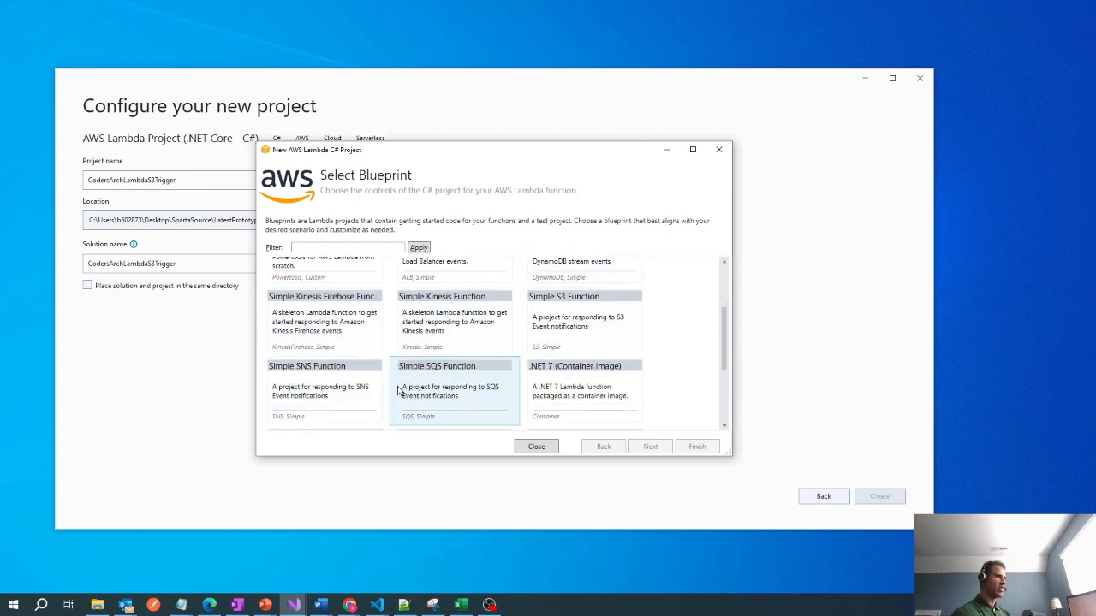
click(575, 319)
click(696, 448)
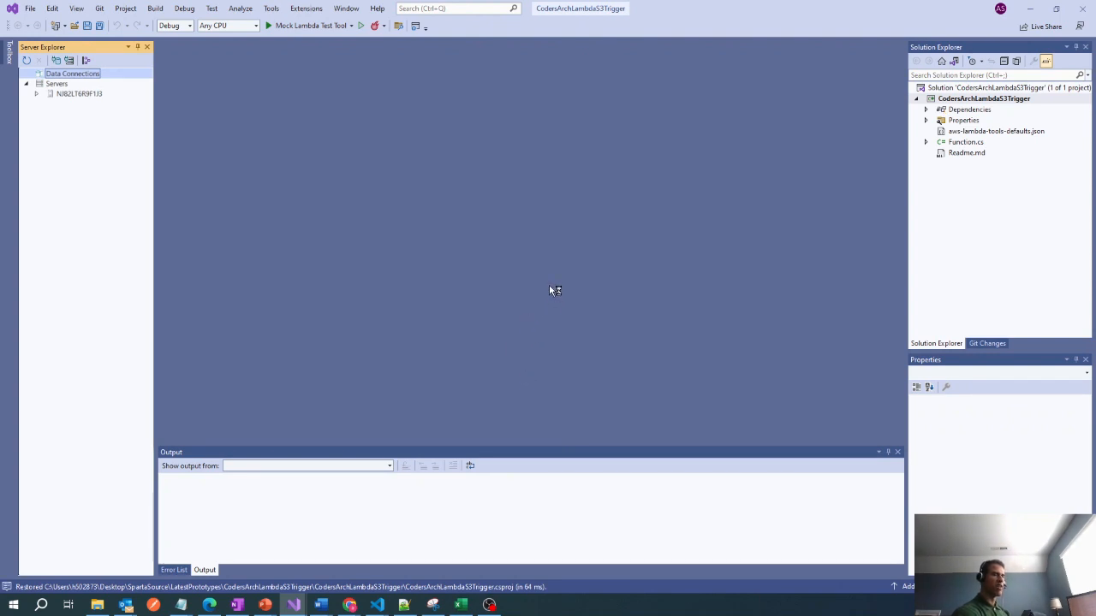
Open Function.cs and examine the S3 client, the constructors and the FunctionHandler code that reads and logs the S3 file.
double_click(959, 142)
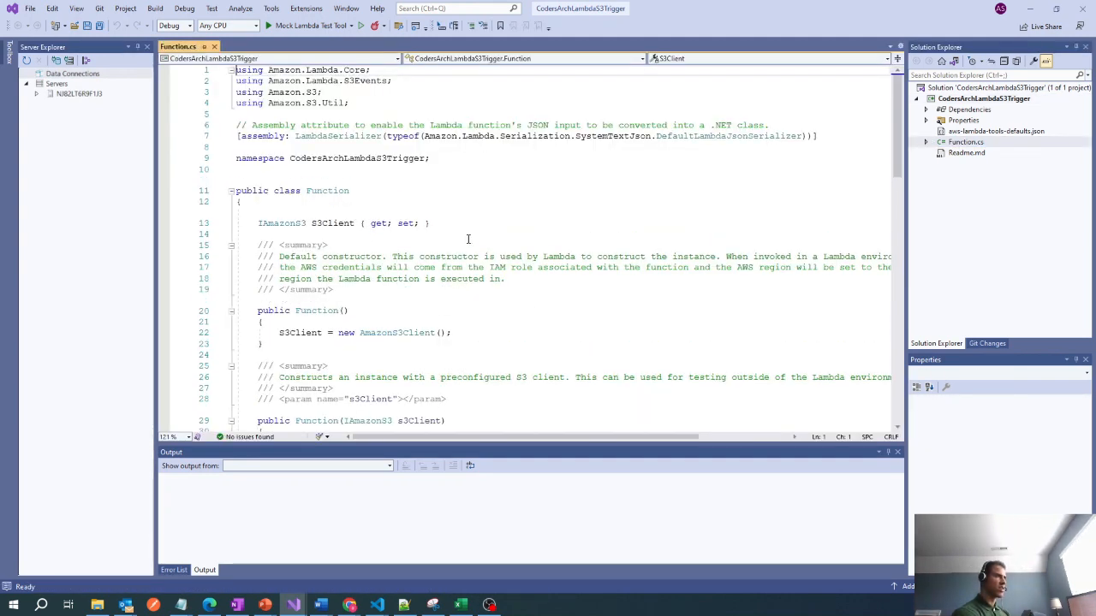
scroll(470, 238, down, 1)
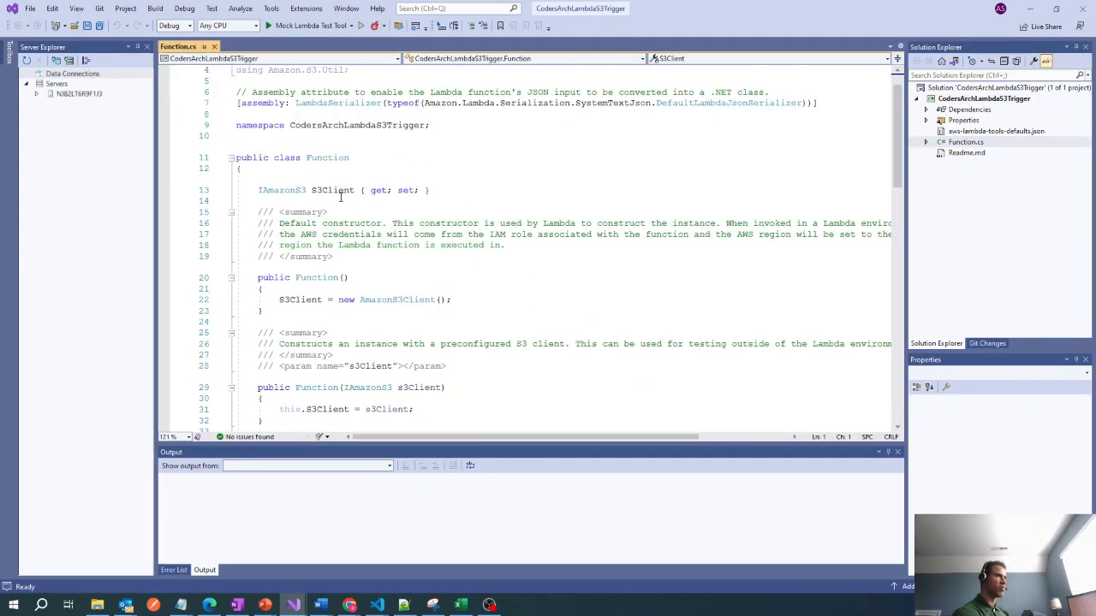
mouse_move(340, 196)
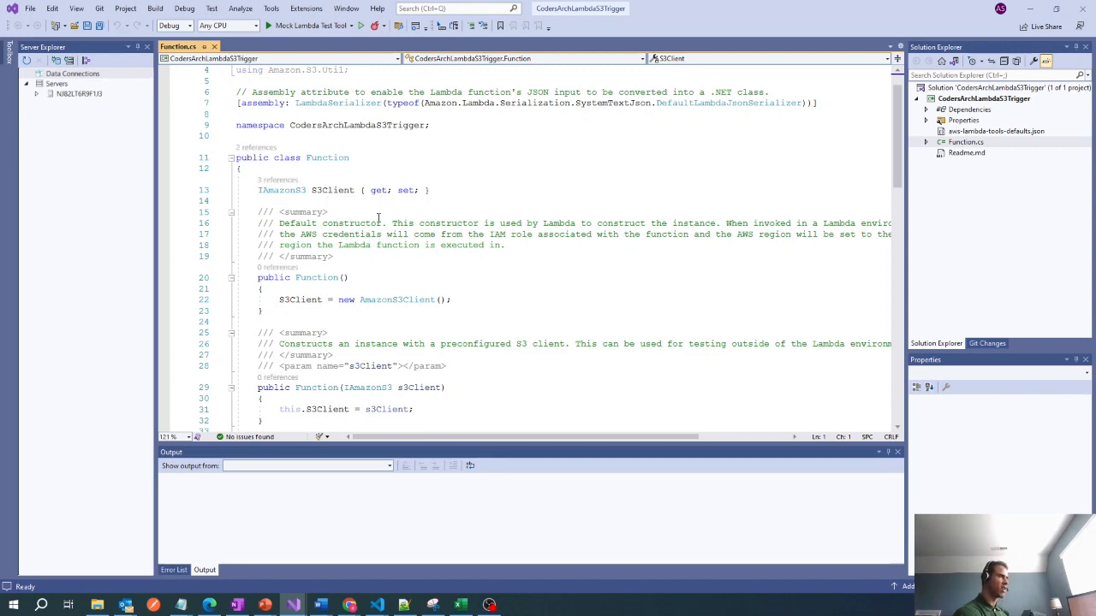
scroll(527, 236, down, 7)
scroll(527, 257, down, 1)
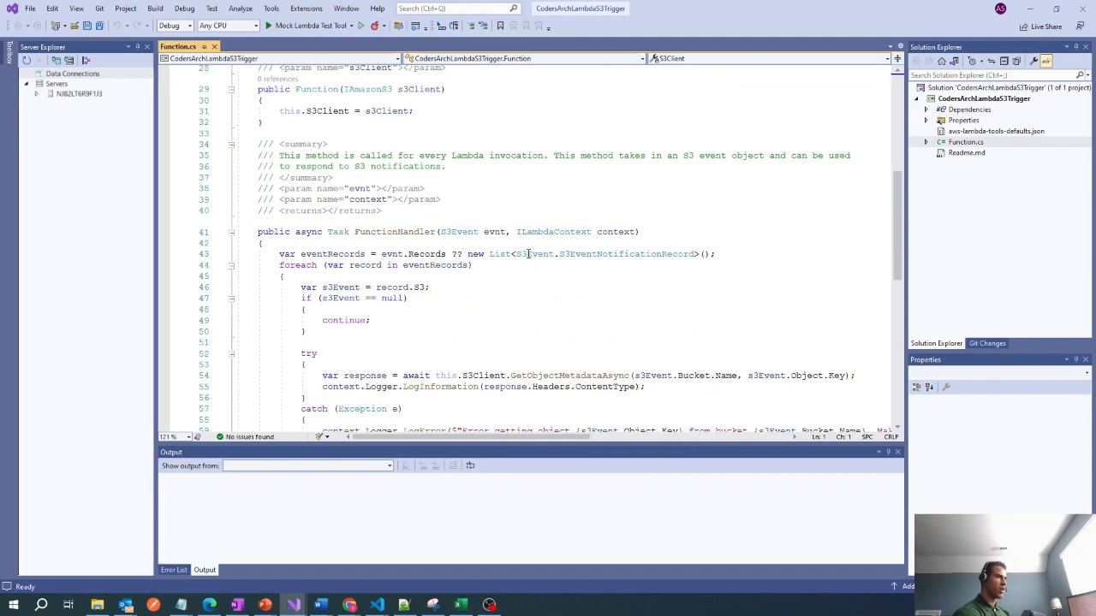
scroll(493, 265, down, 2)
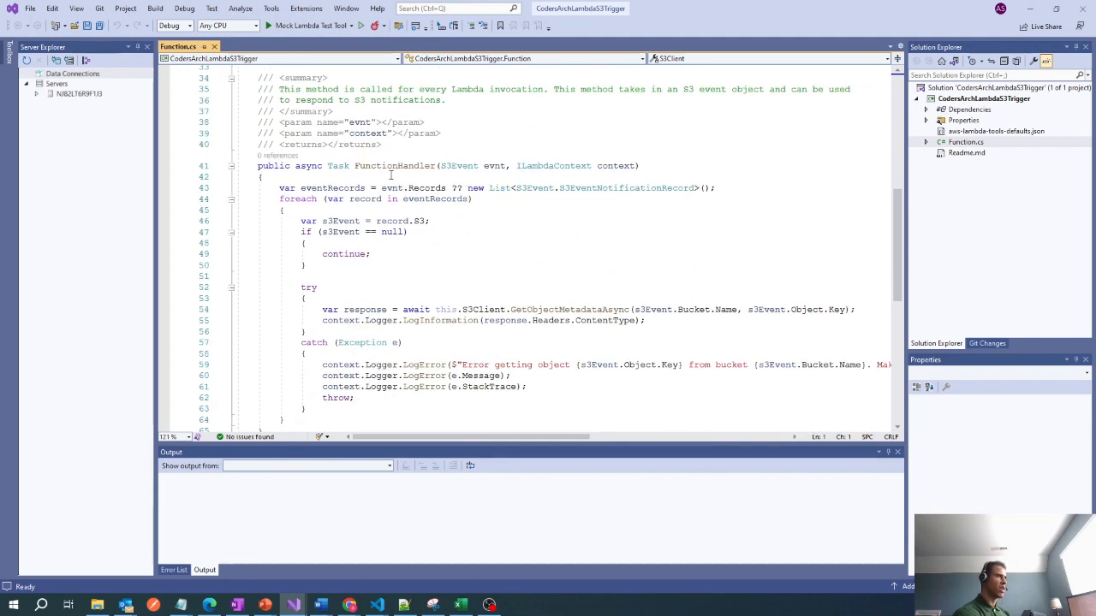
mouse_move(376, 166)
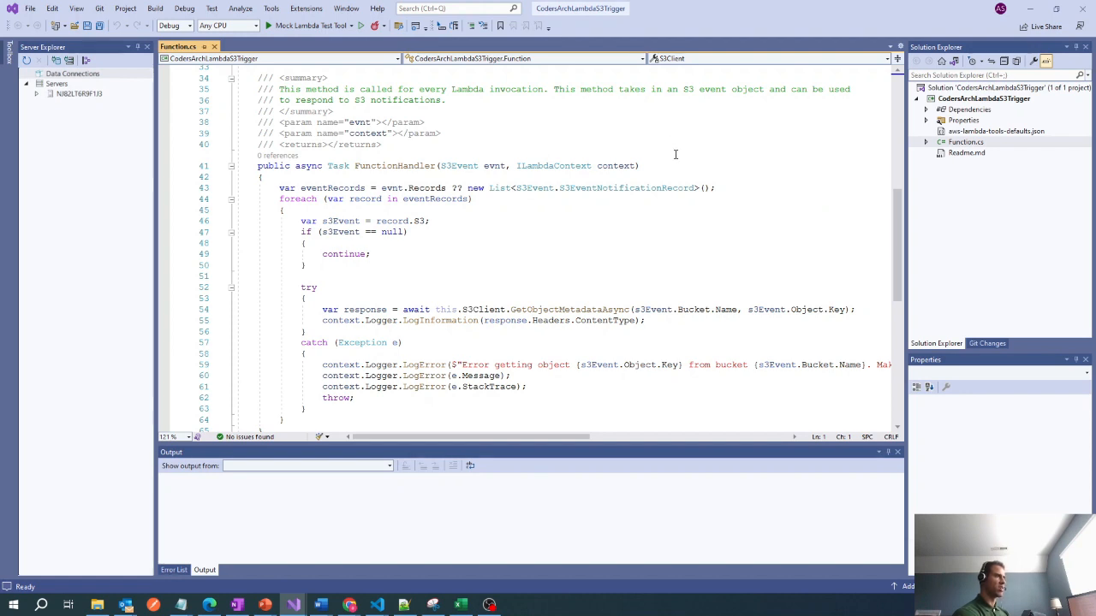
scroll(558, 256, down, 2)
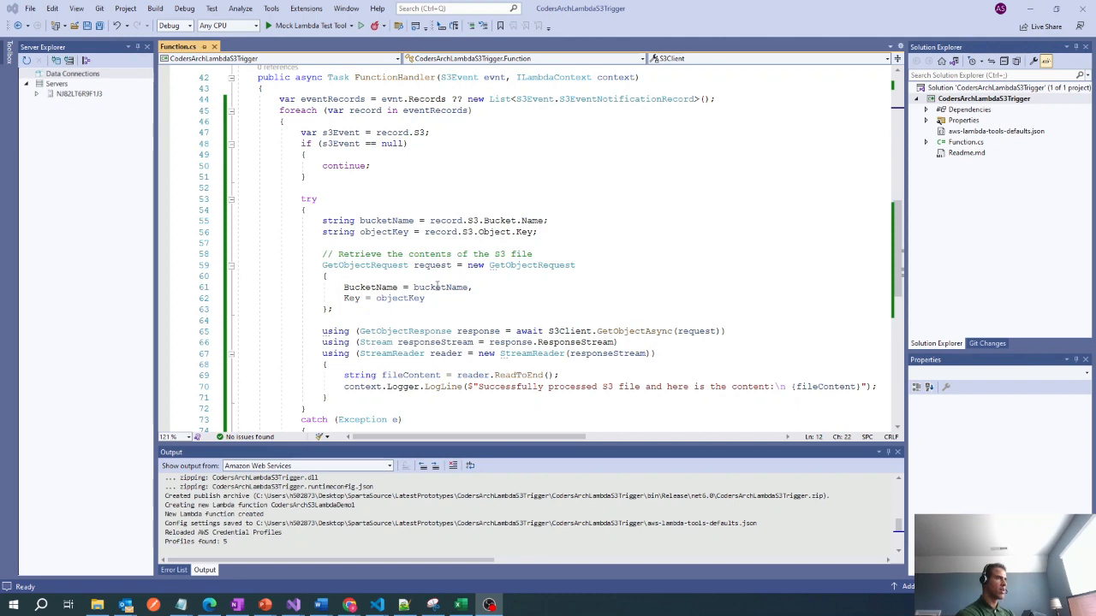
scroll(447, 274, down, 2)
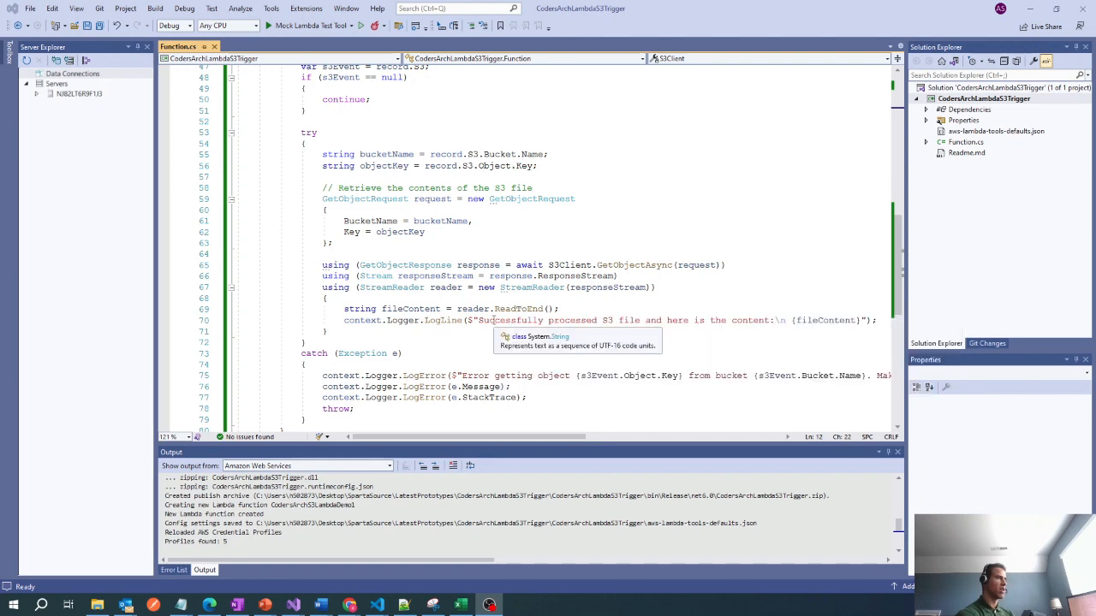
scroll(562, 292, down, 2)
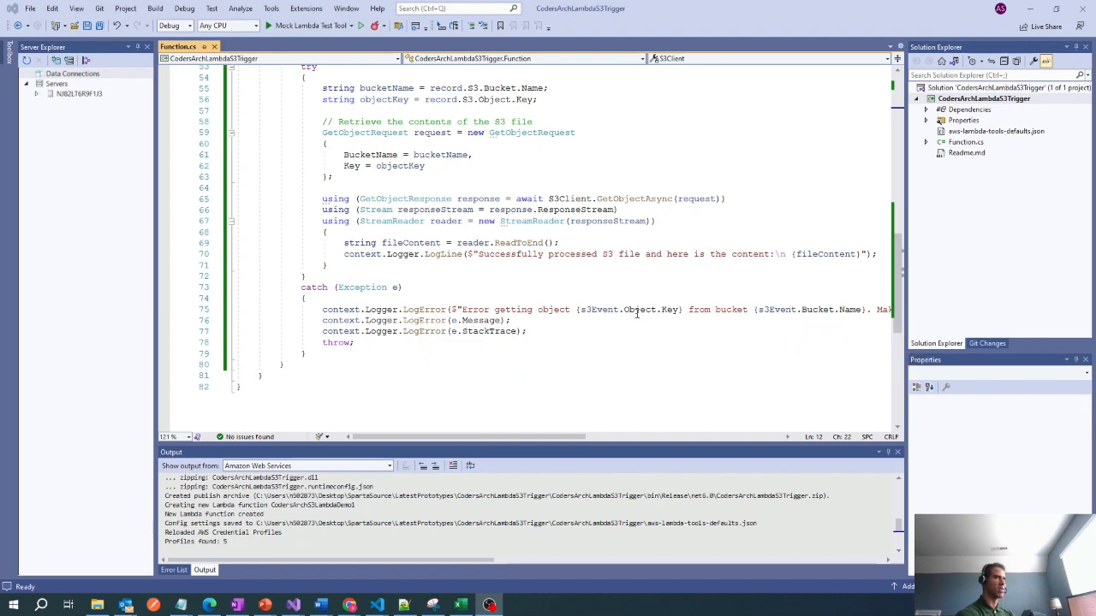
Start publishing the CodersArchLambdaS3Trigger project to AWS Lambda with the function name CodersArchS3LambdaDemoOne.
right_click(971, 103)
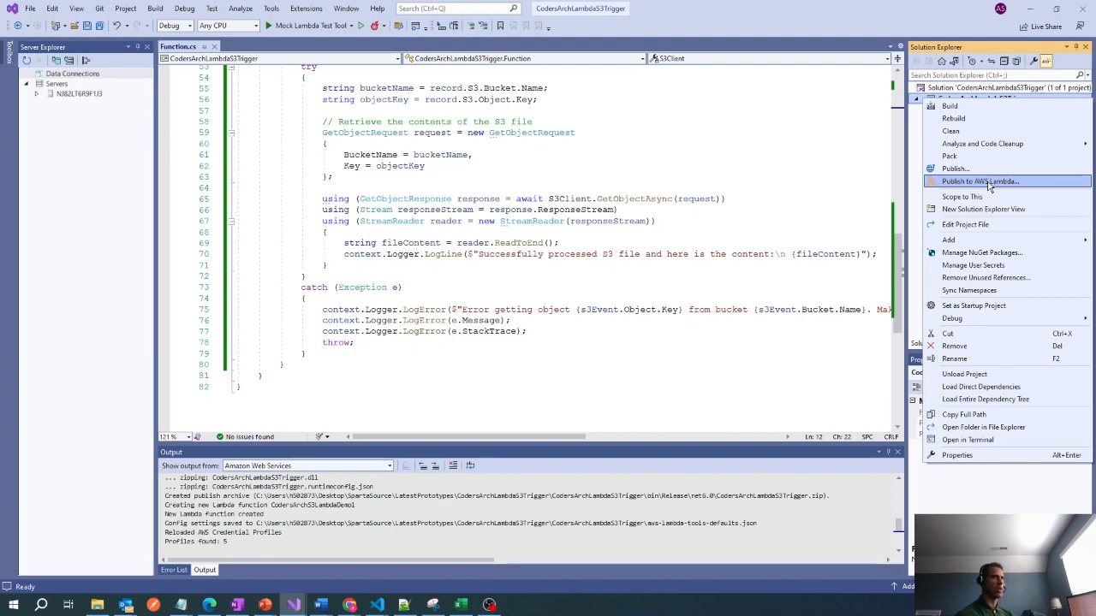
click(989, 186)
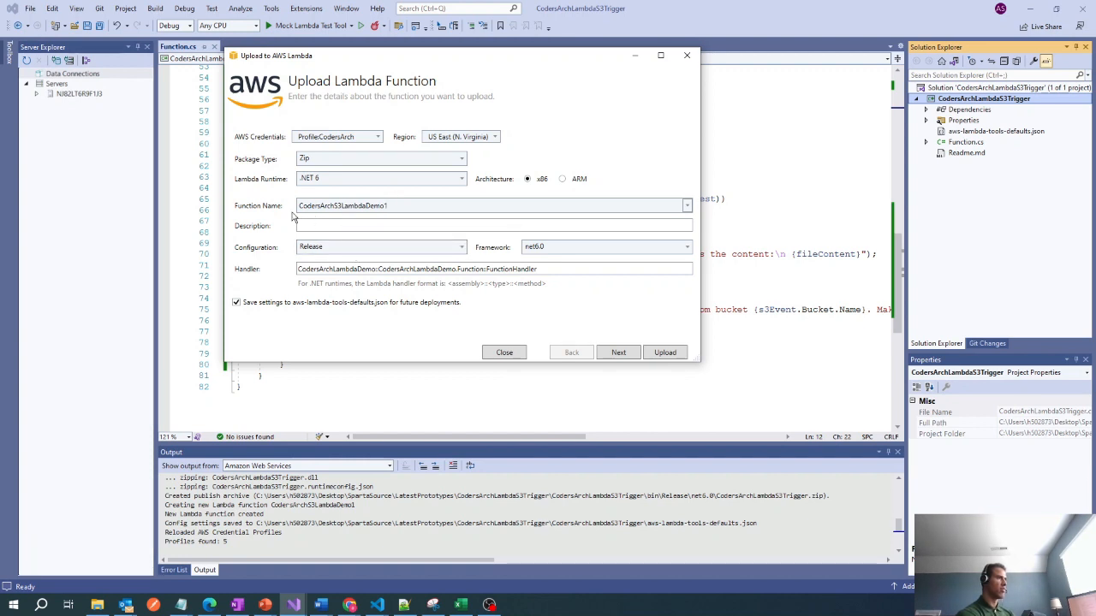
double_click(390, 208)
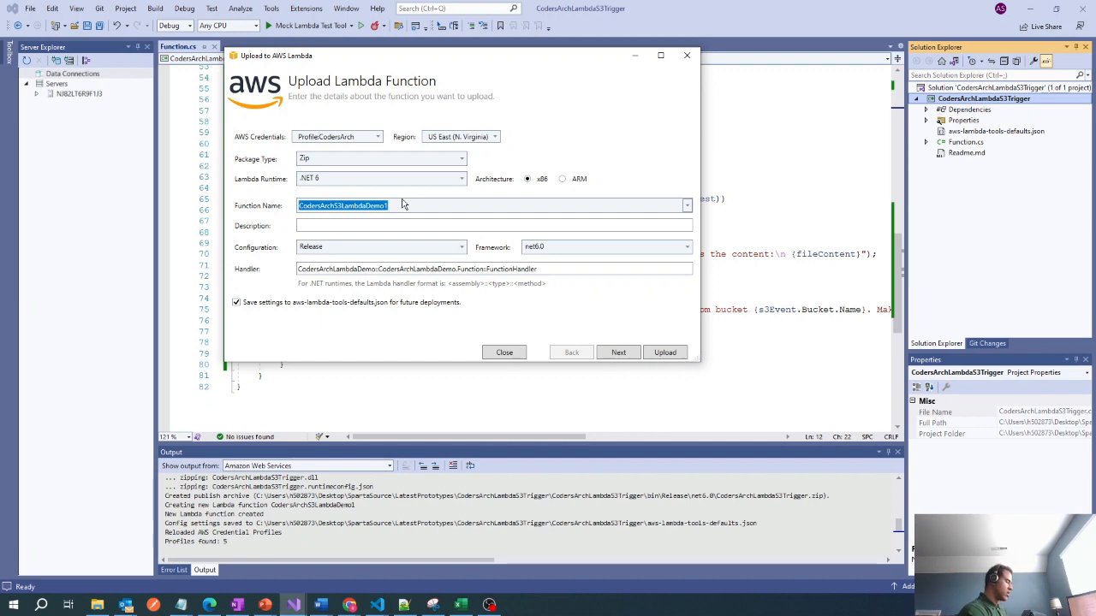
text(Coders)
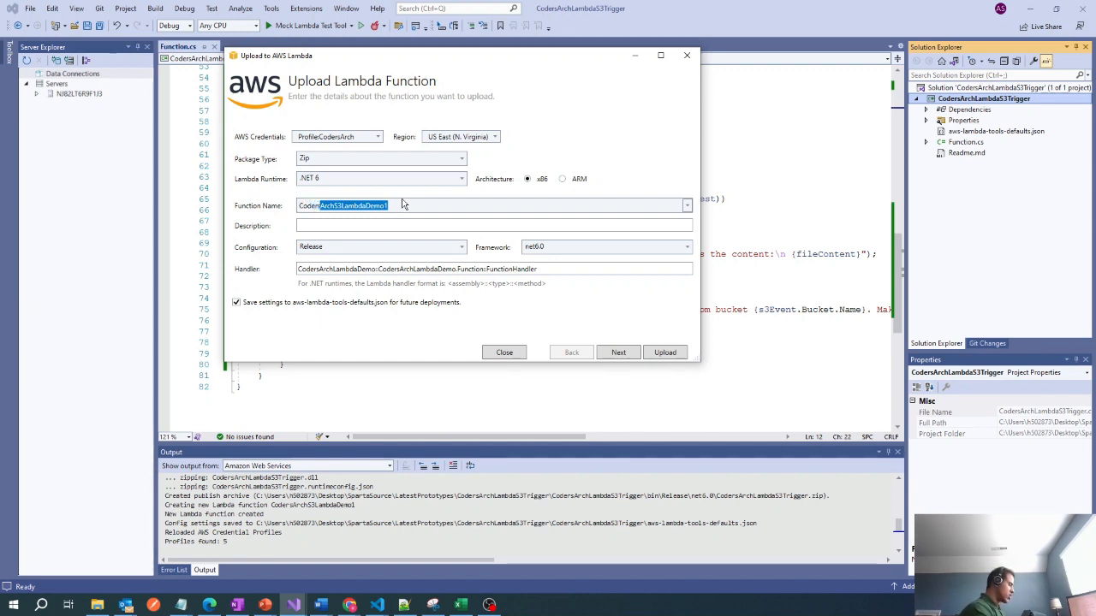
text(Arch)
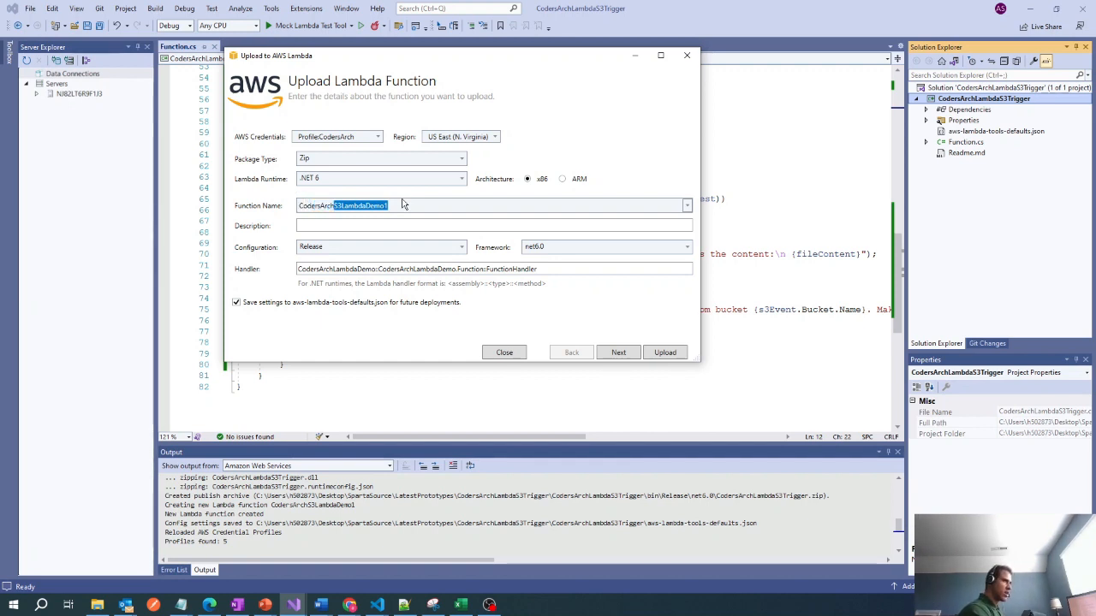
text(S)
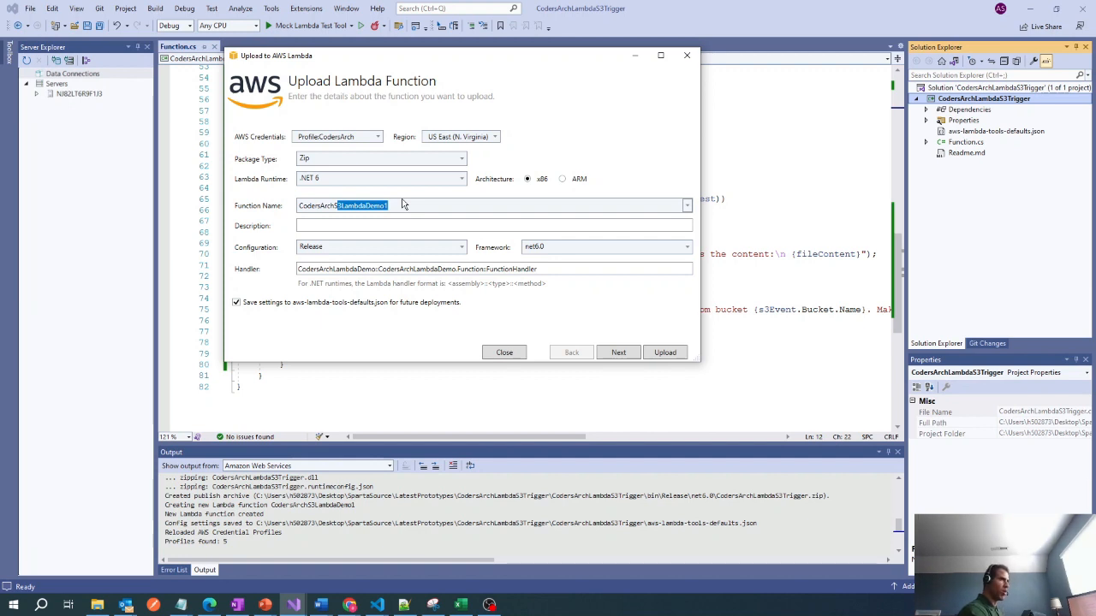
key(Right)
key(BackSpace)
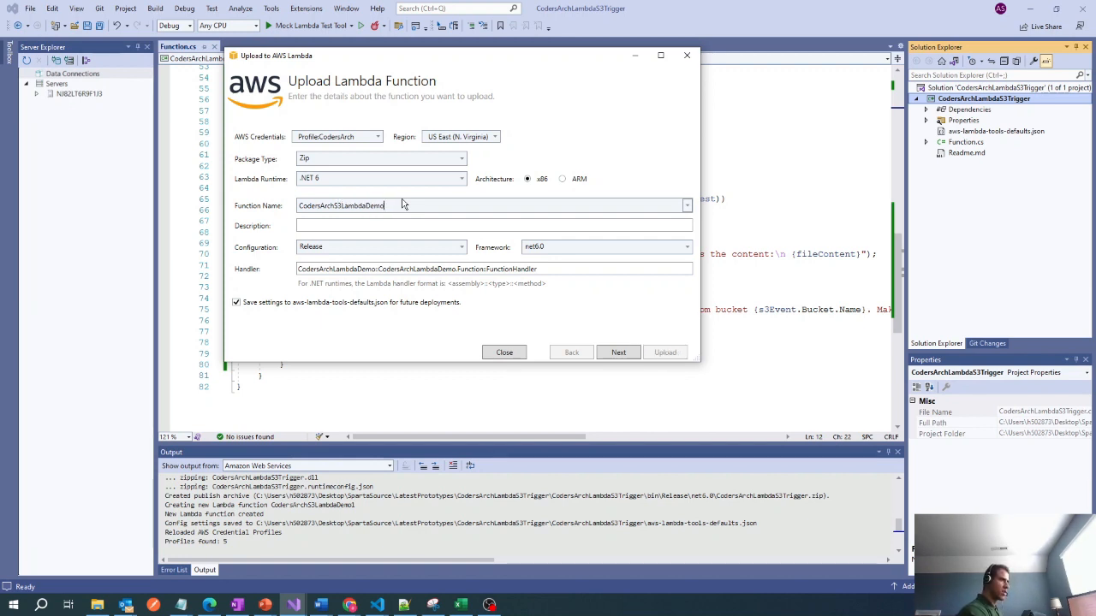
text(One)
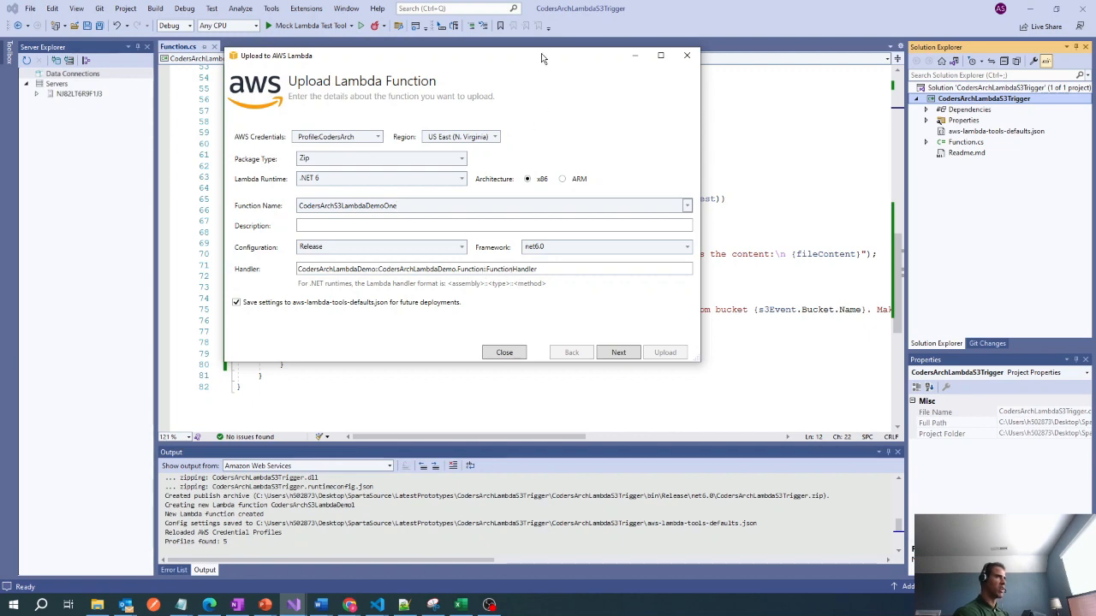
Change the assembly part of the handler to CodersArchLambdaS3Trigger.
drag(541, 57, 652, 128)
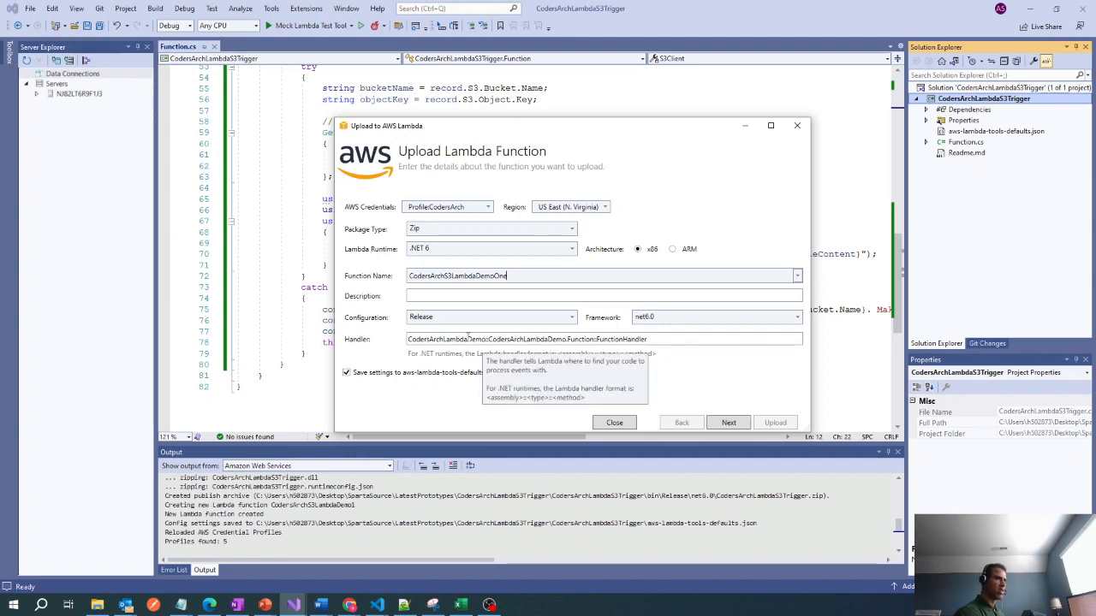
drag(468, 339, 482, 340)
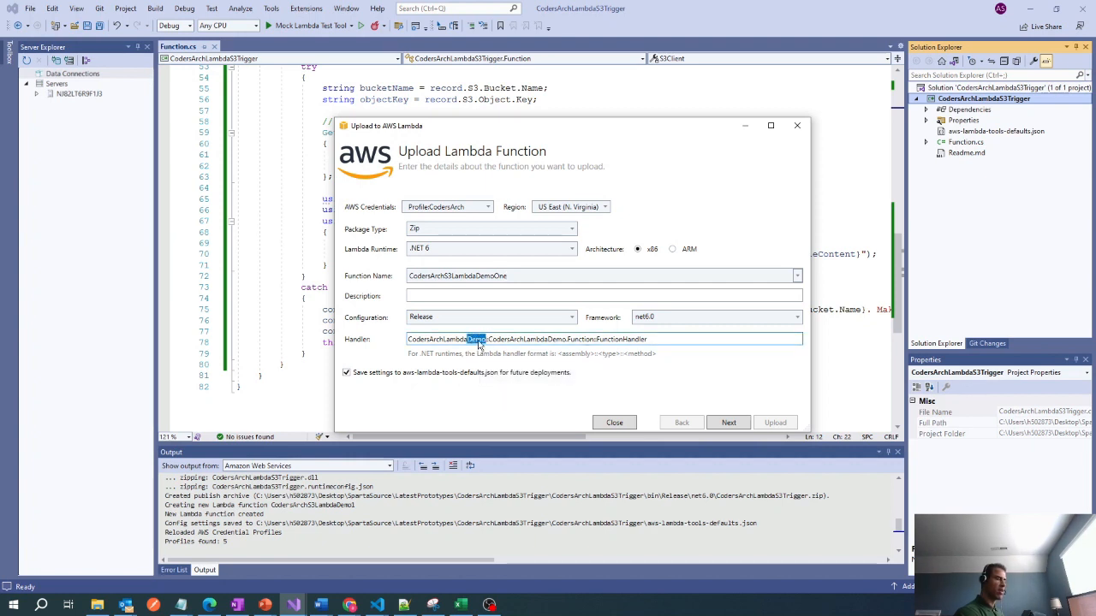
text(S3Tr)
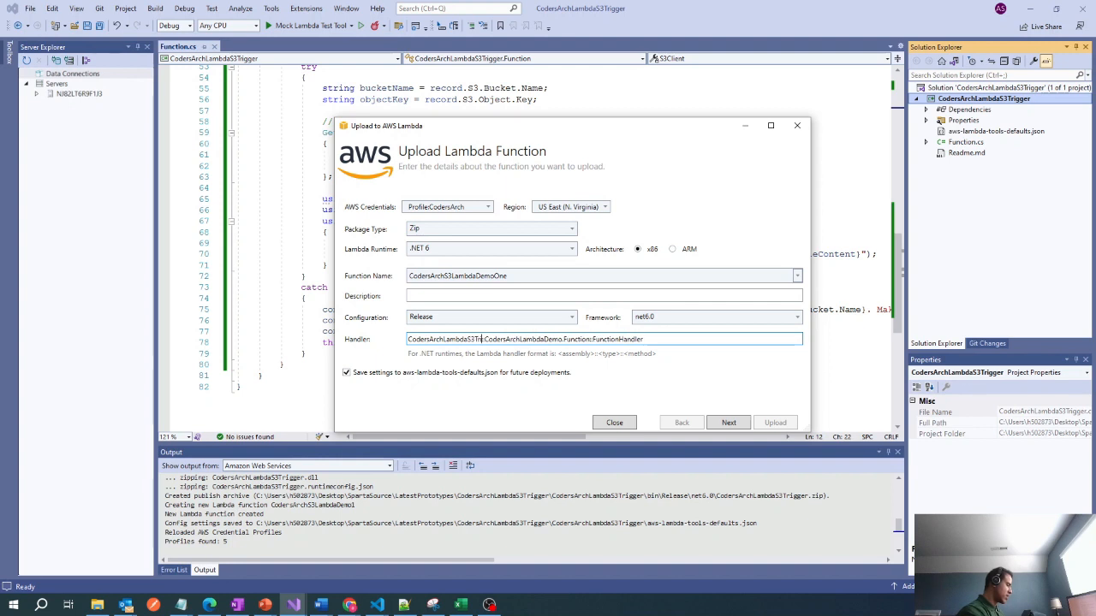
text(igger)
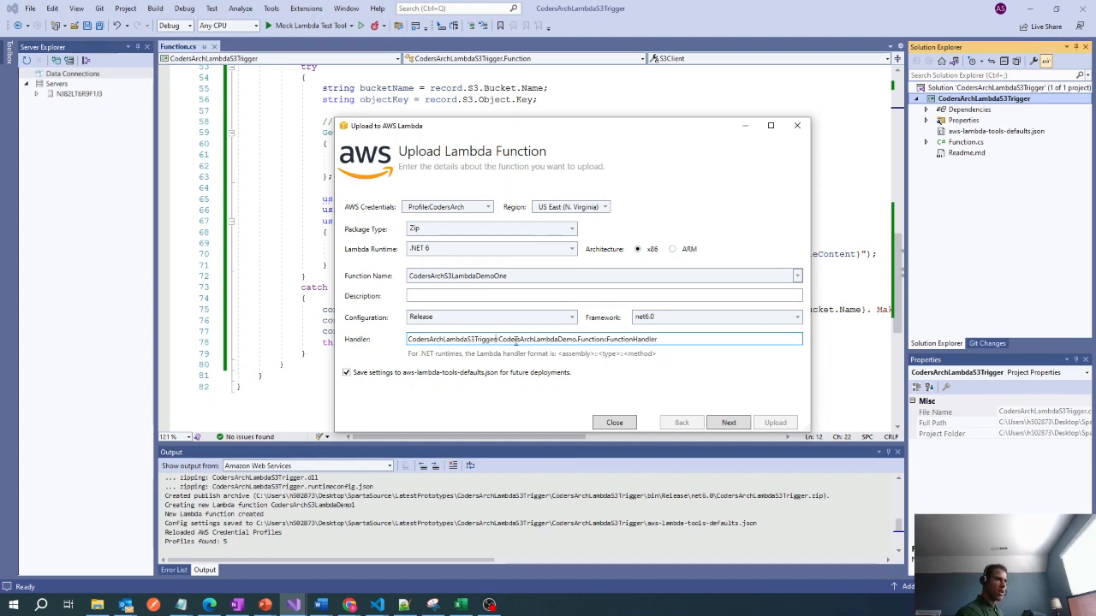
Change the namespace in the handler's type part to CodersArchLambdaS3Trigger and turn off saving the settings for future deployments.
double_click(521, 339)
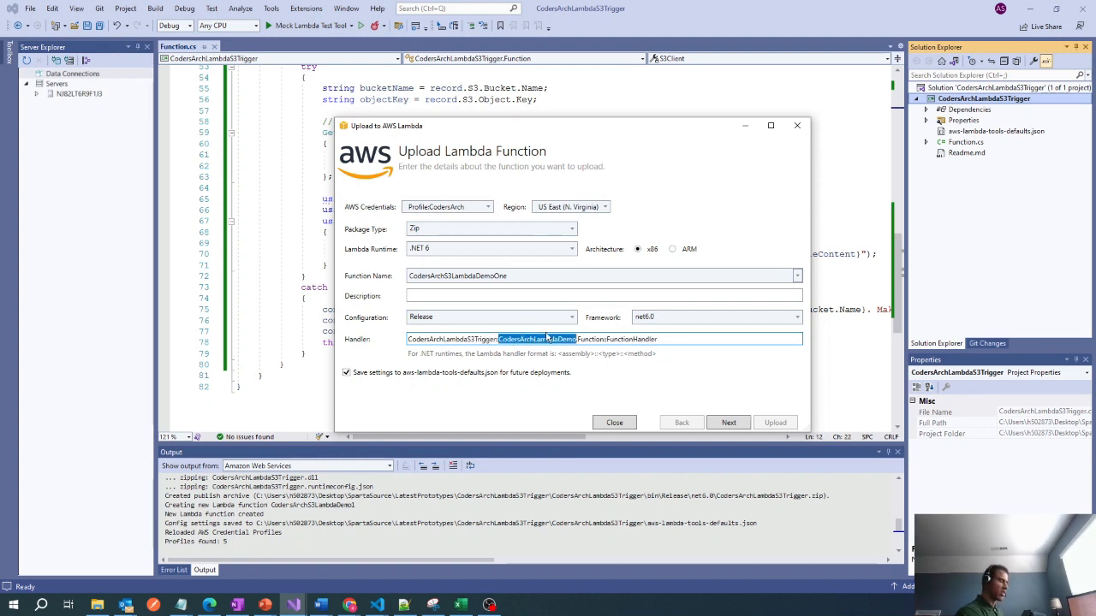
text(CodersArch)
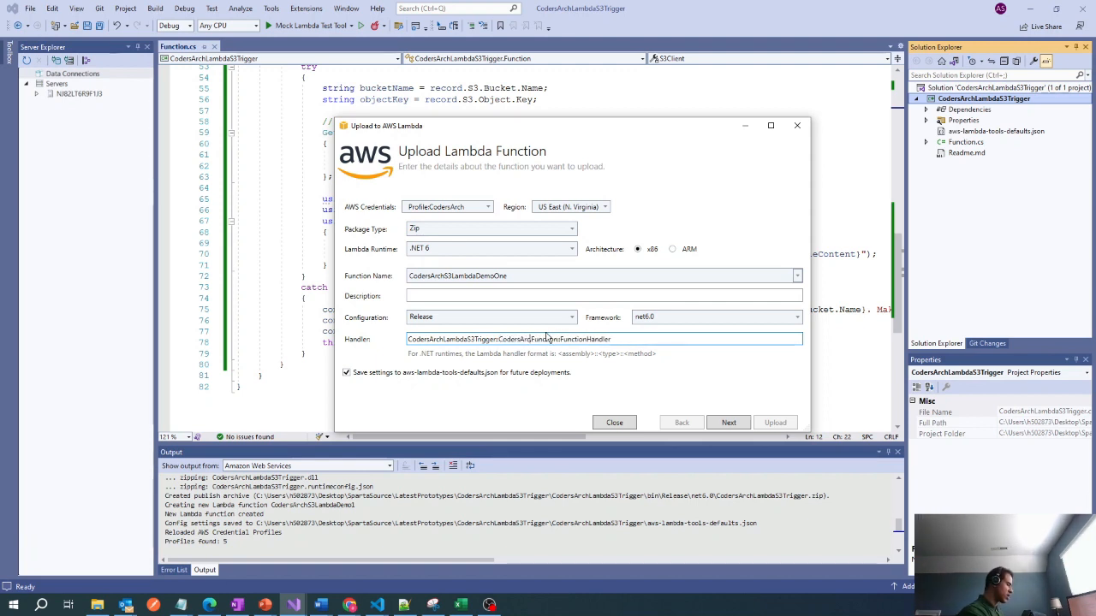
text(.)
text(Lambda)
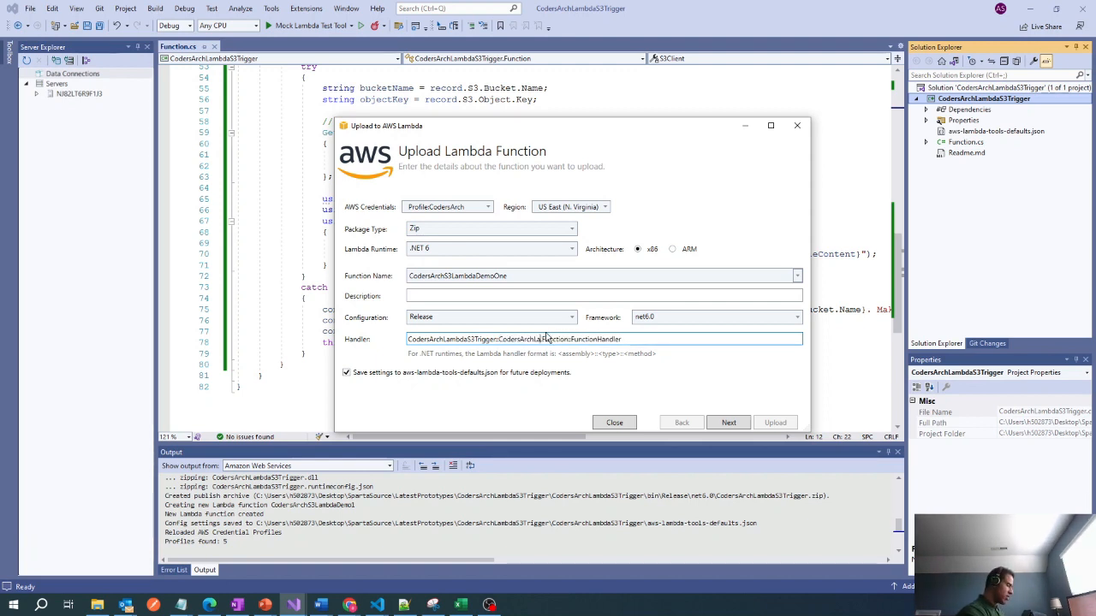
text(S3Tr)
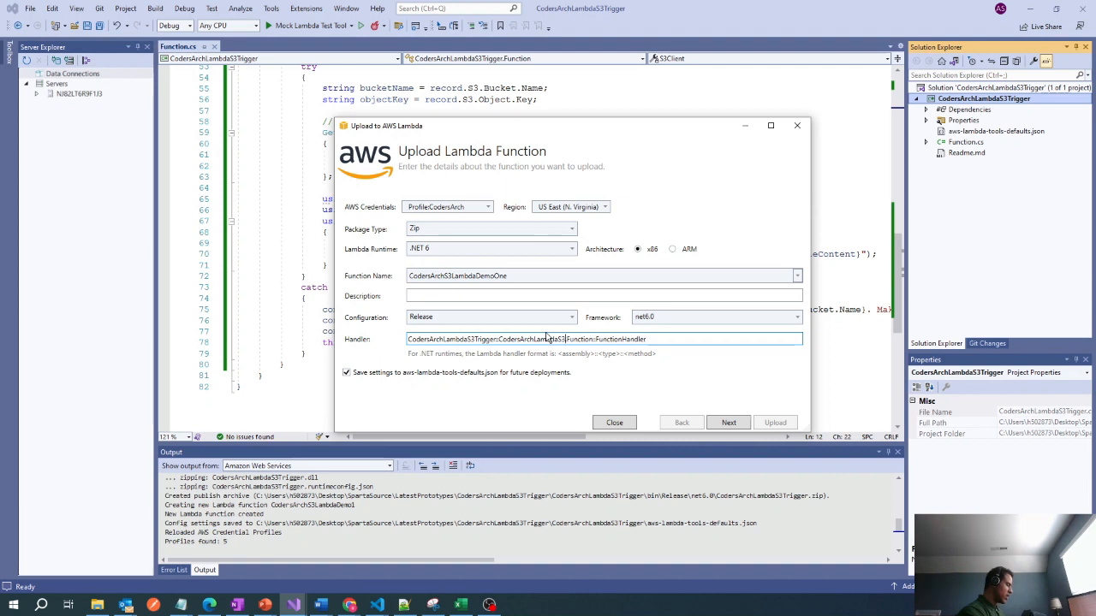
text(igger)
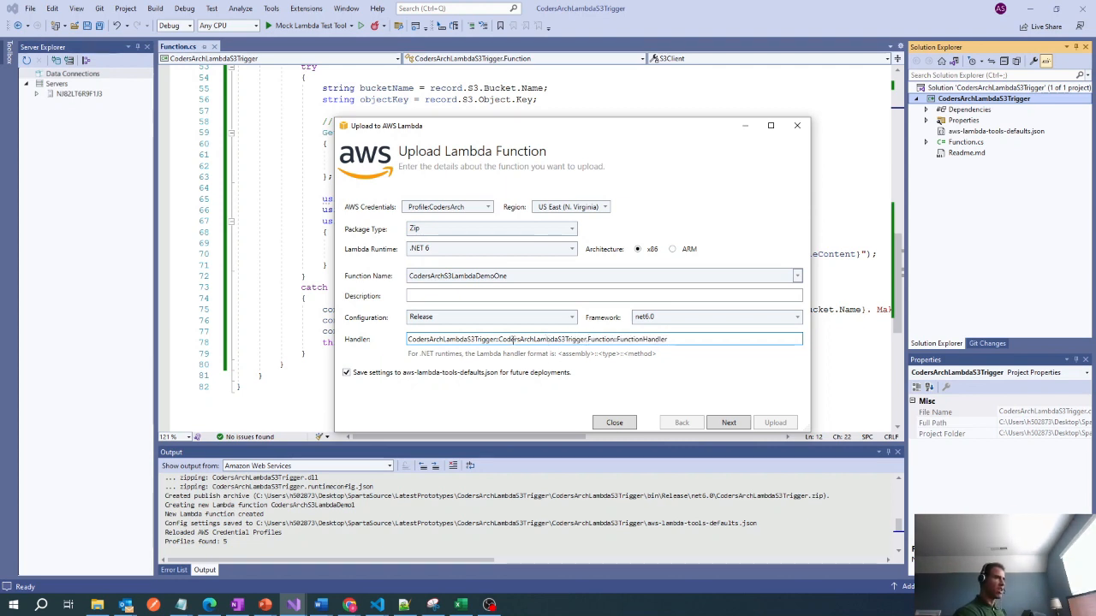
text(.)
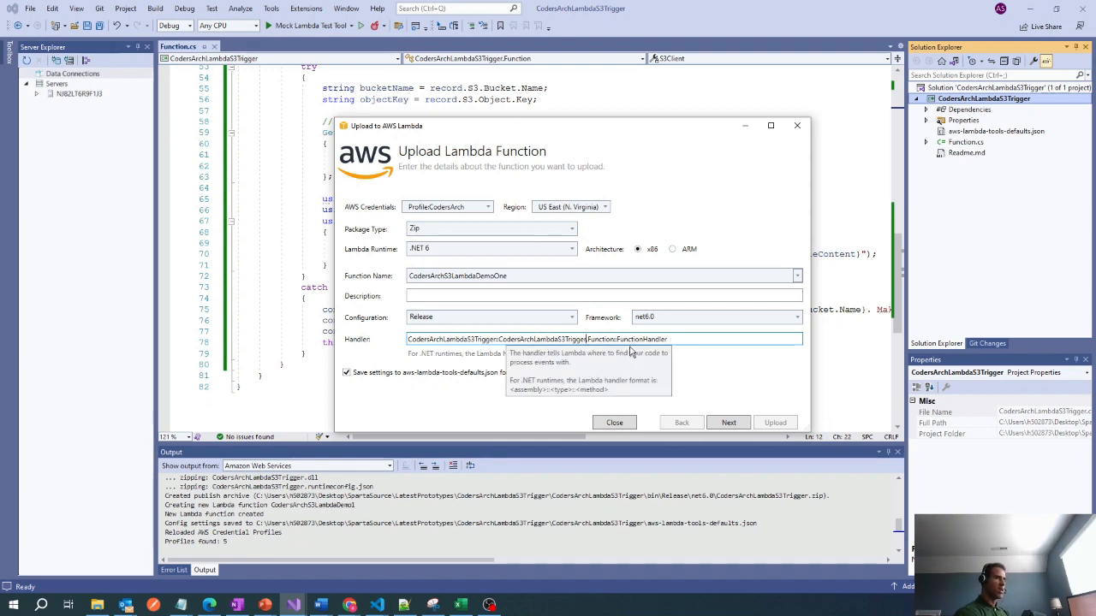
click(716, 375)
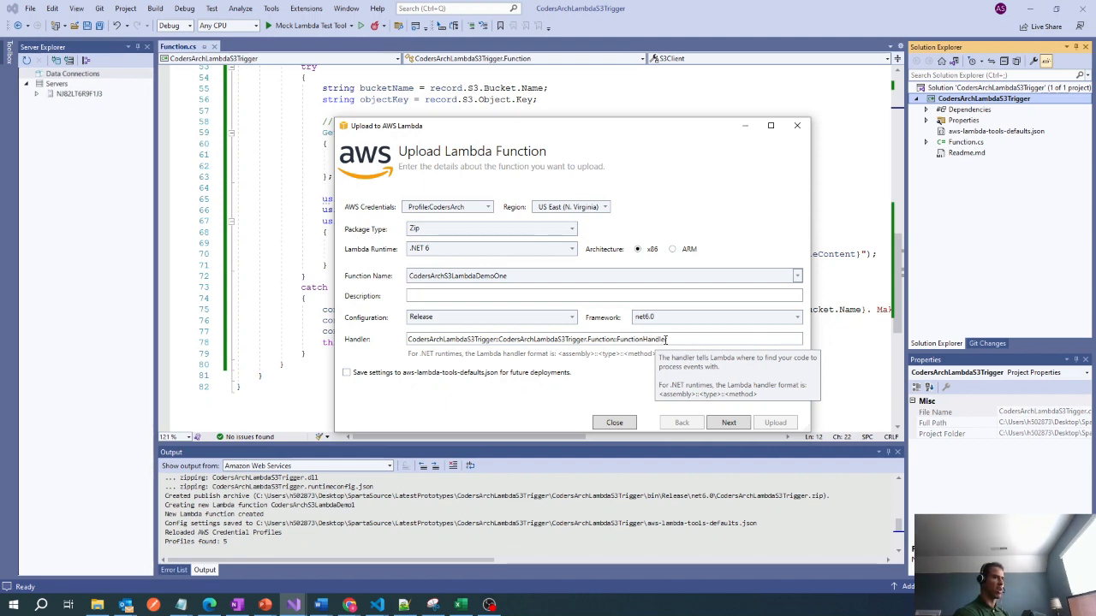
Assign a new role based on the AWSLambda_FullAccess managed policy and upload the function.
click(728, 422)
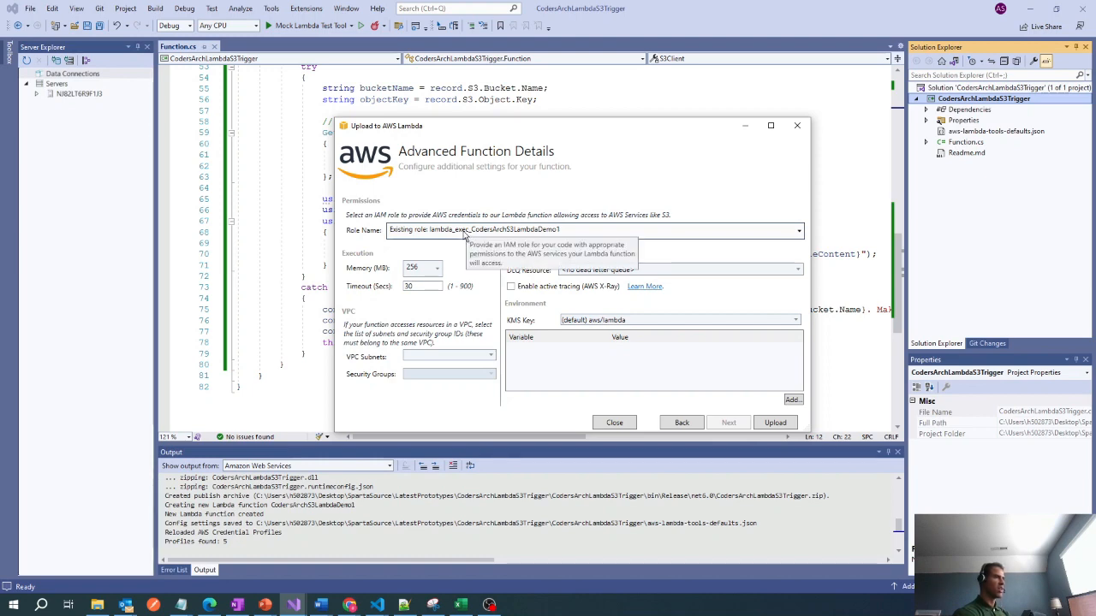
click(463, 235)
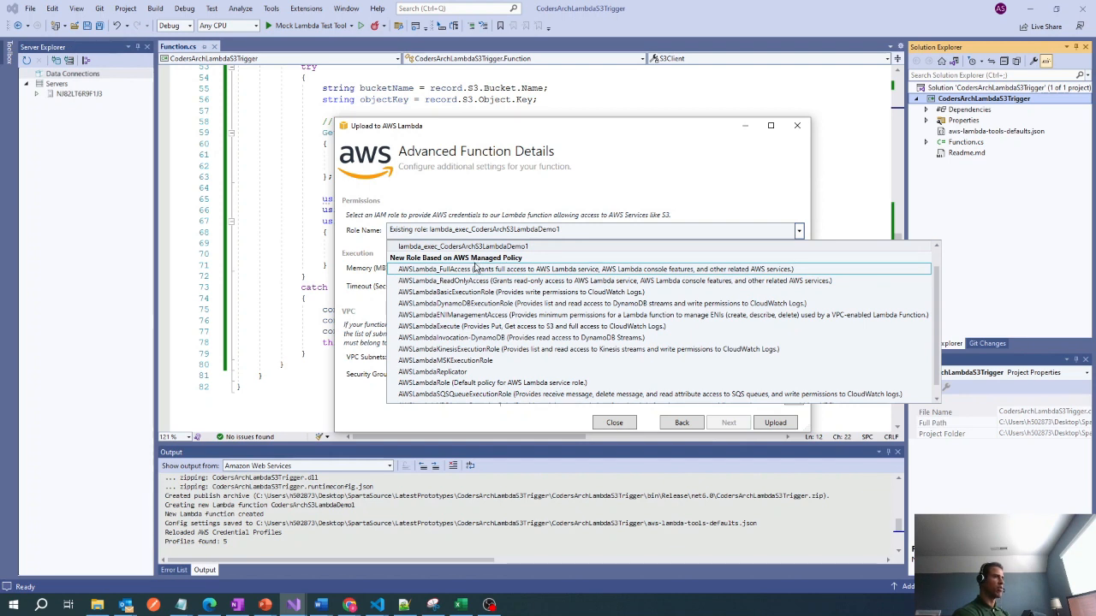
click(470, 270)
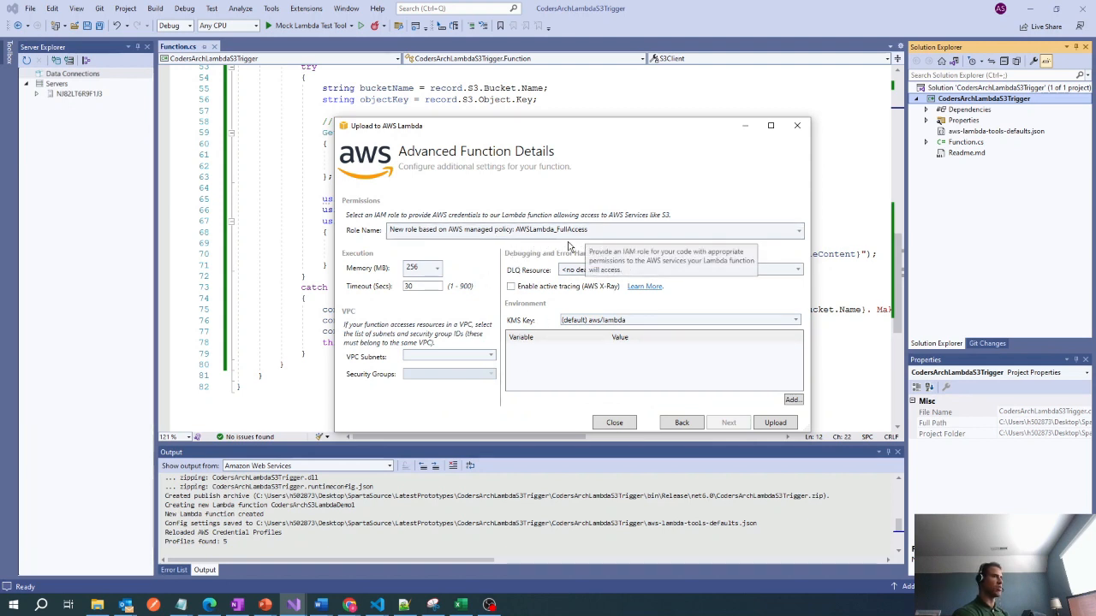
click(776, 423)
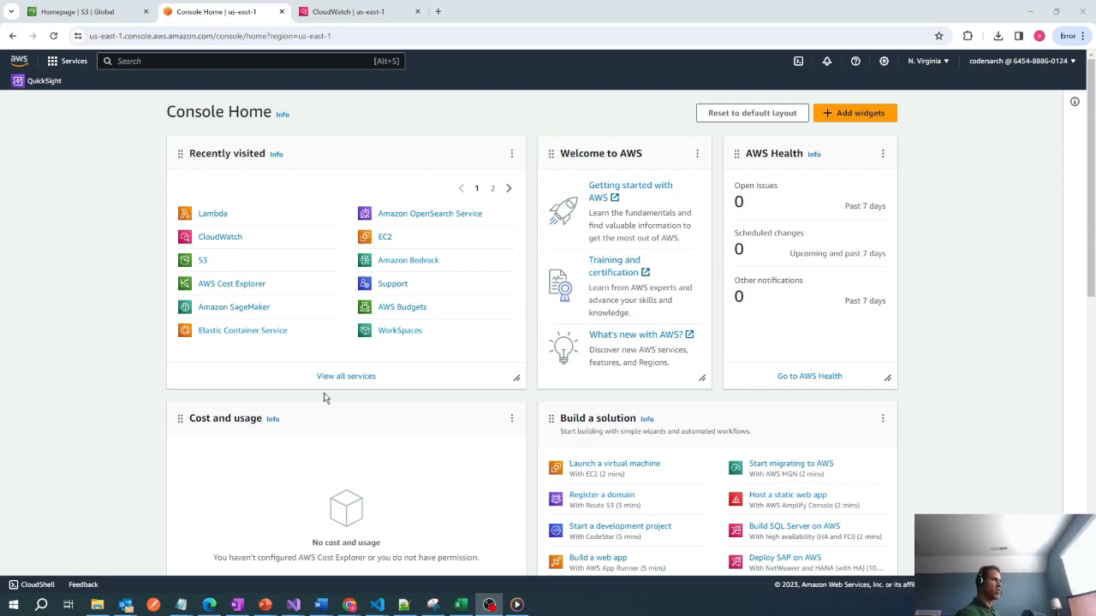
In the AWS console in the browser, open the CodersArchS3LambdaDemoOne Lambda function and examine its overview and code properties.
click(213, 216)
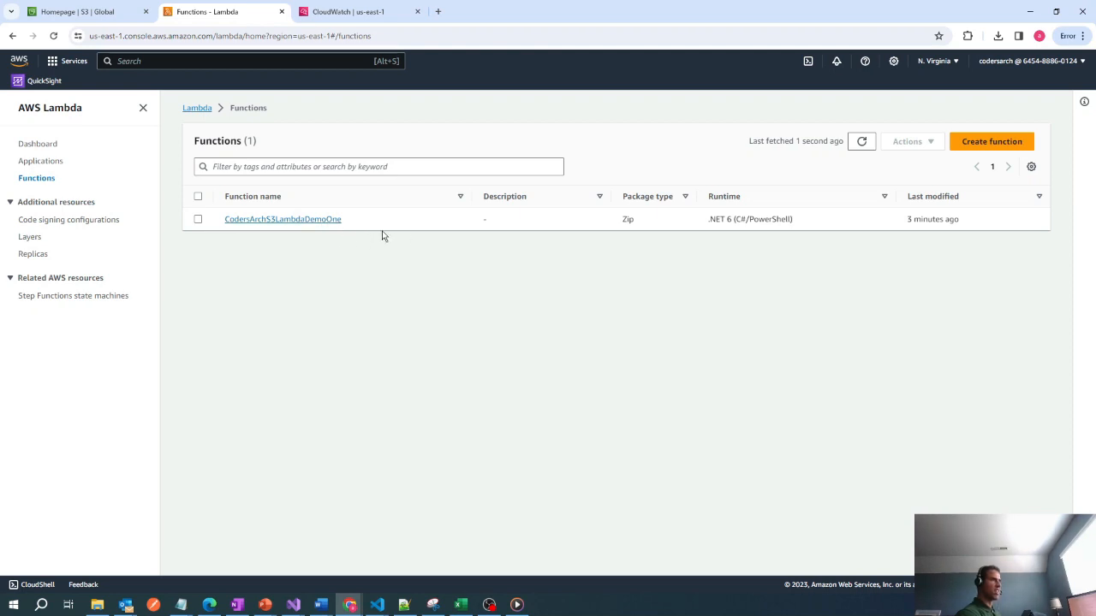
click(312, 222)
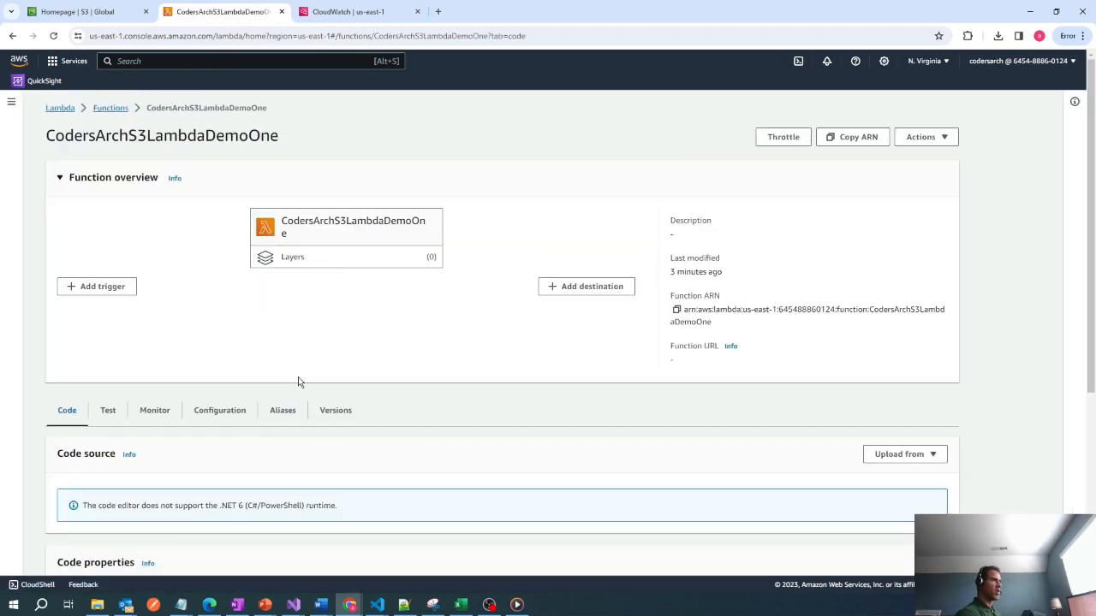
scroll(229, 415, down, 1)
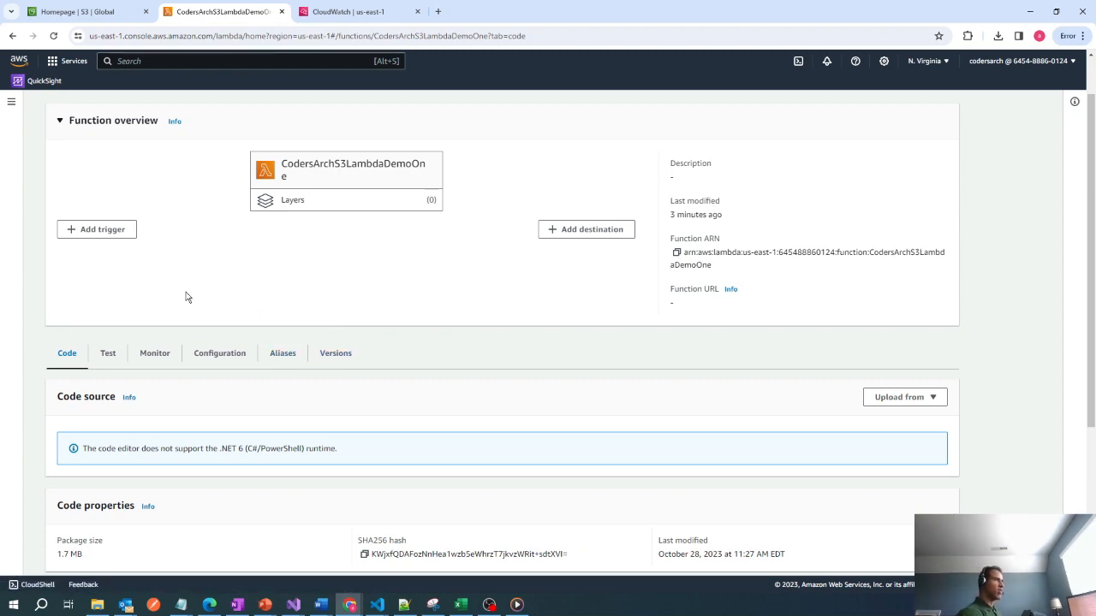
scroll(199, 304, up, 1)
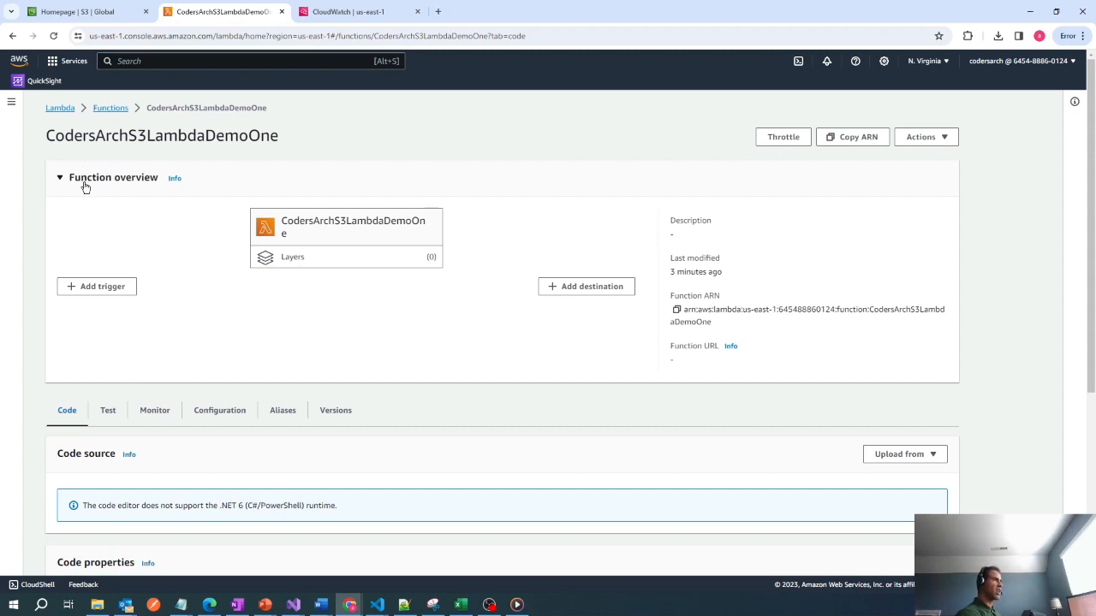
Create an S3 bucket named codersarchbucket with the default settings and open it.
click(83, 14)
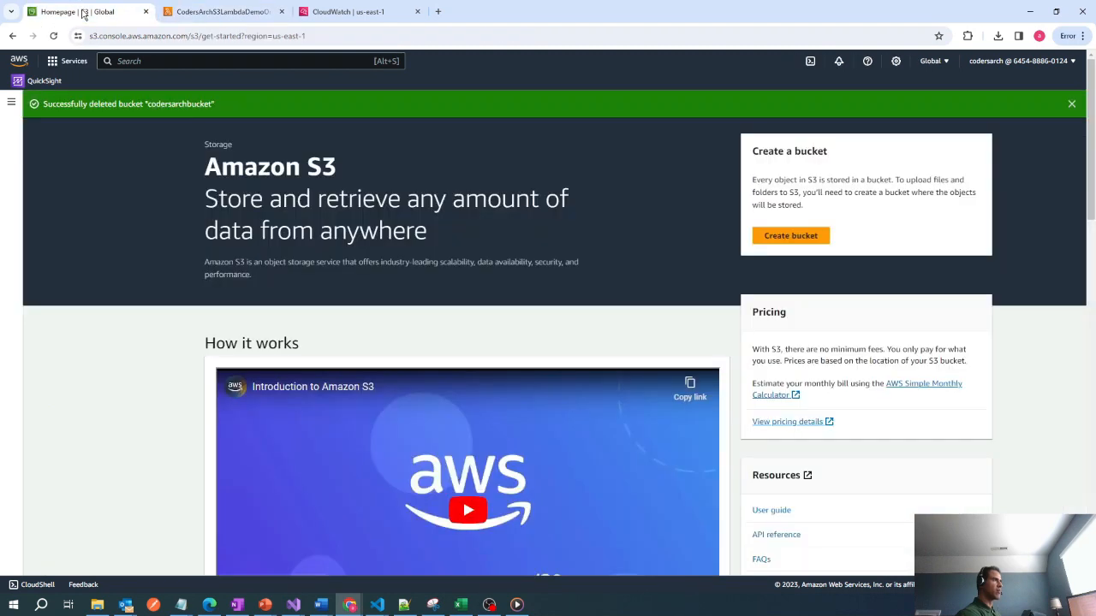
click(792, 241)
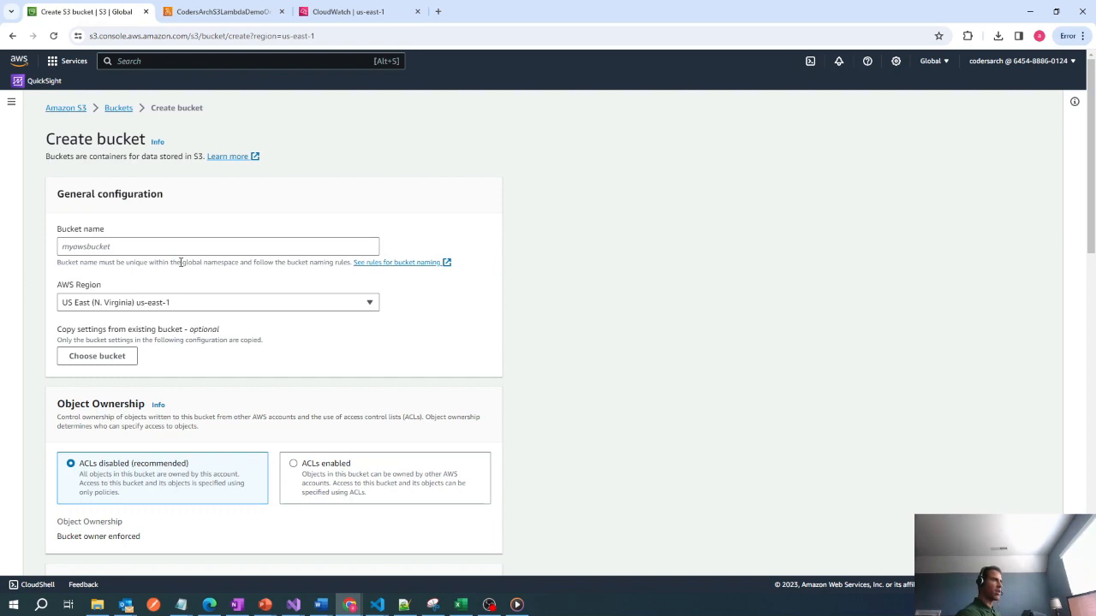
click(110, 249)
text(co)
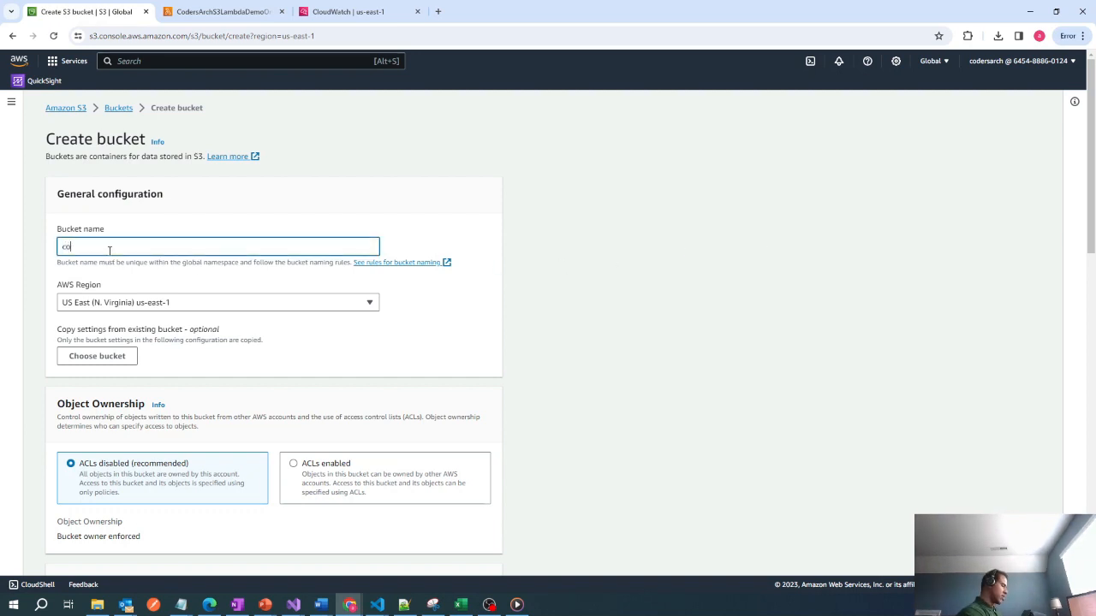
text(dersarch)
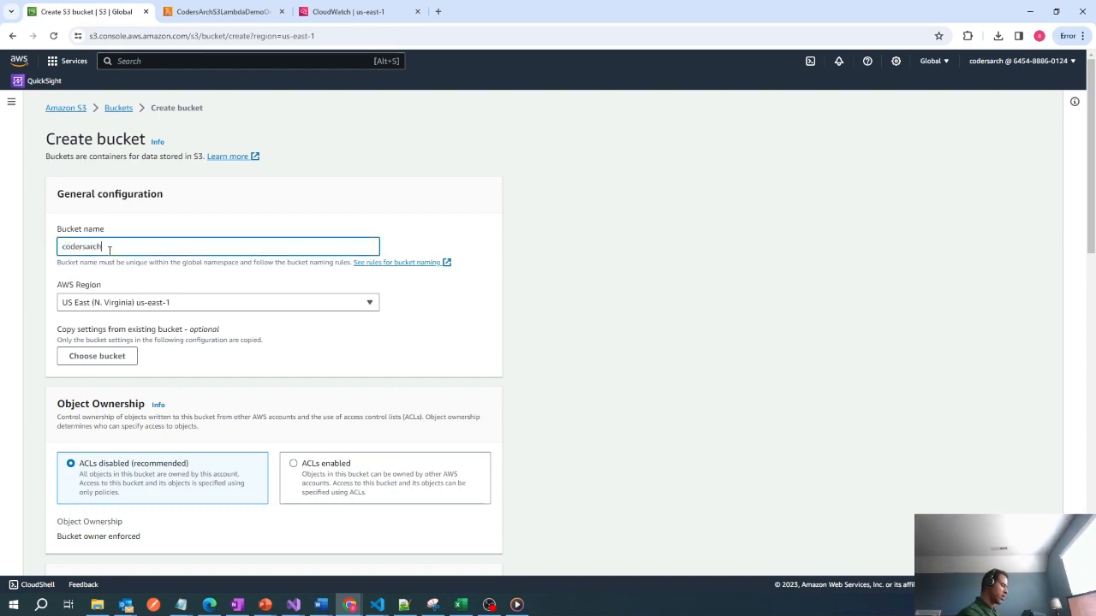
text(bucket)
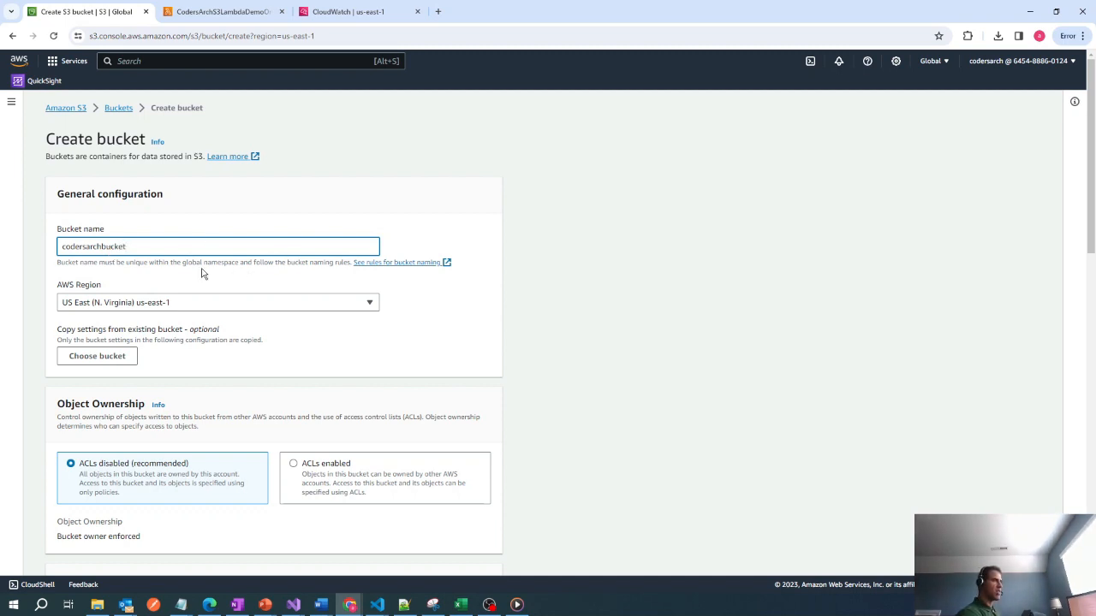
scroll(221, 293, down, 3)
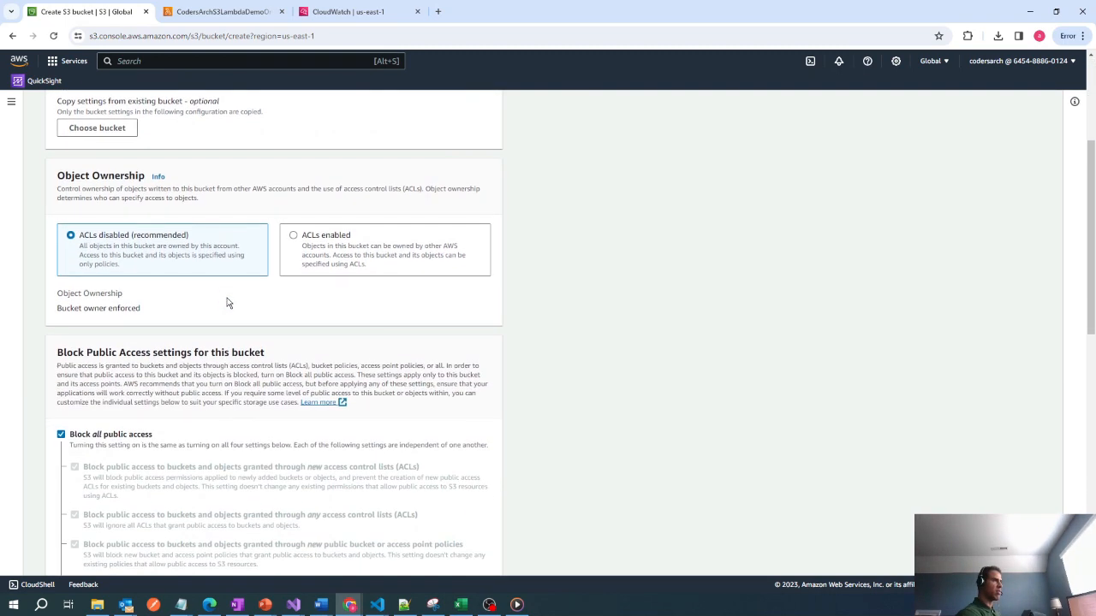
scroll(233, 302, down, 6)
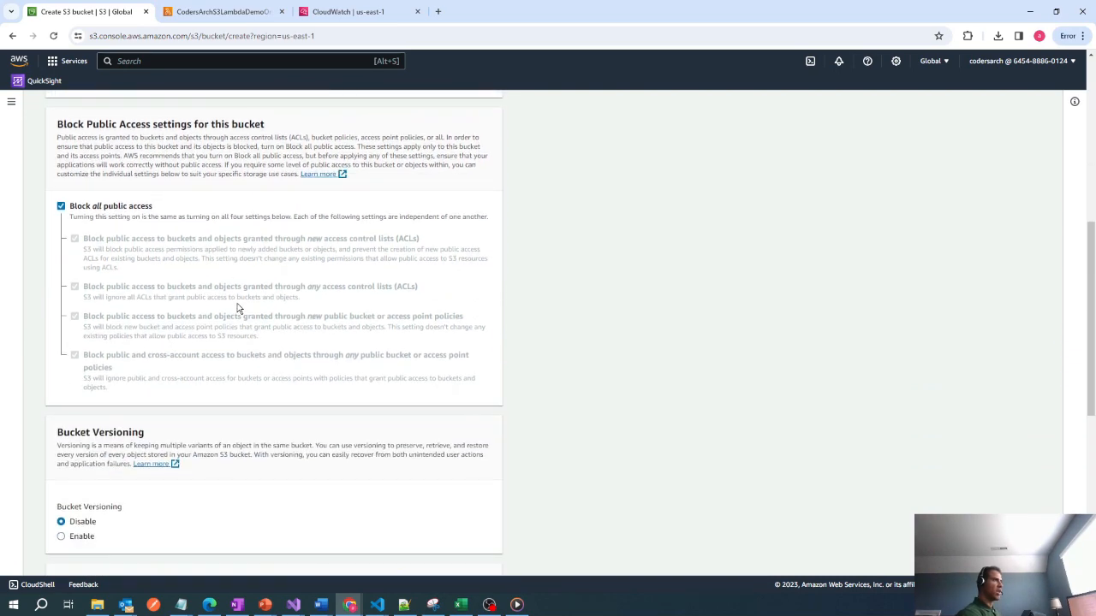
scroll(254, 337, down, 2)
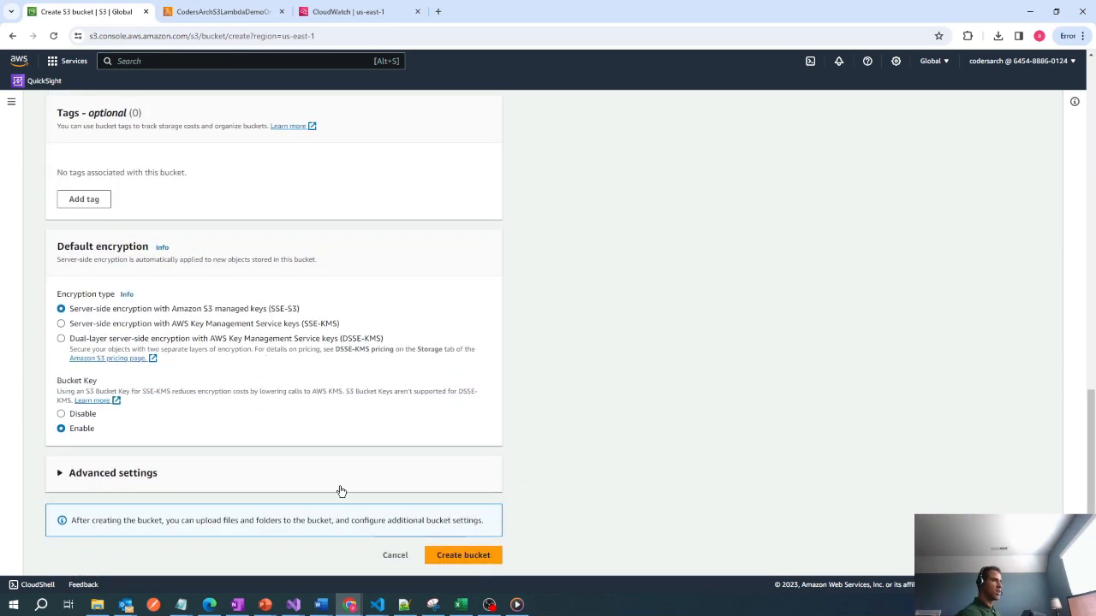
click(455, 559)
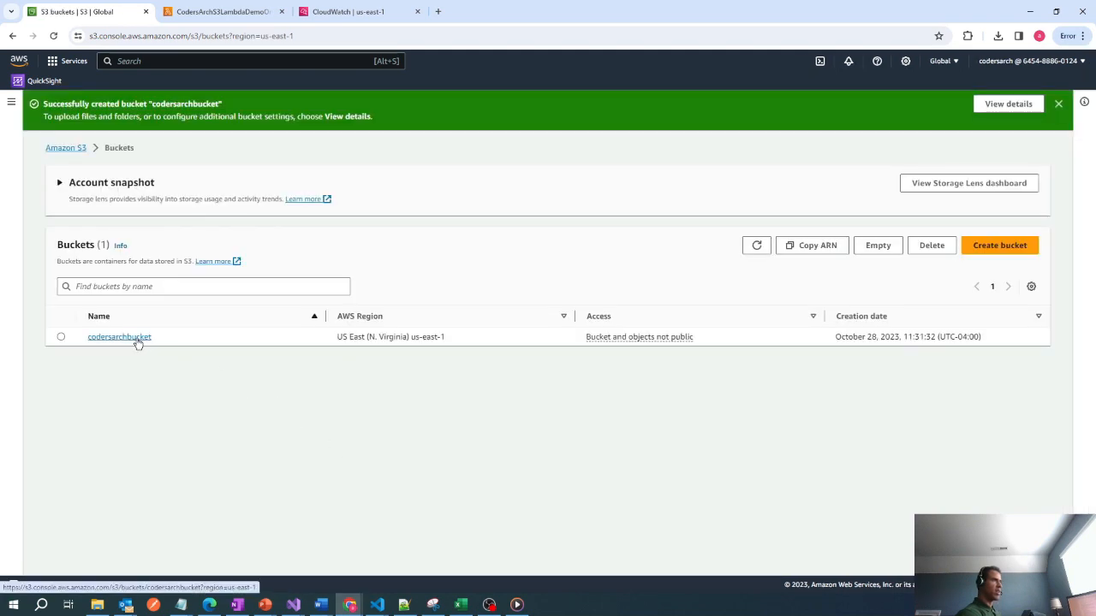
click(137, 342)
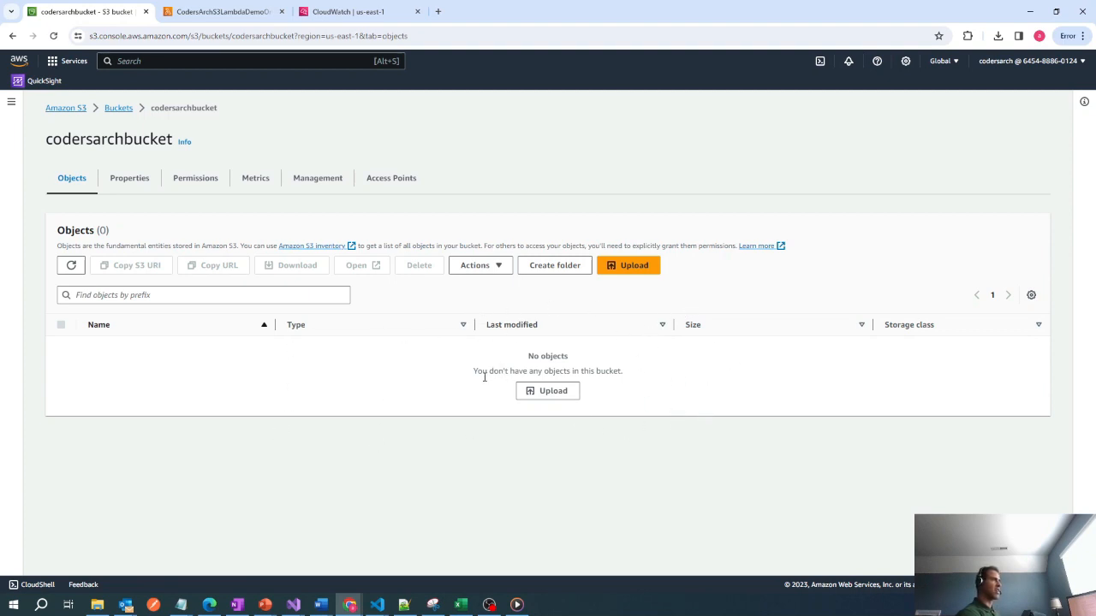
Start adding a trigger to the CodersArchS3LambdaDemoOne function with S3 as the source and codersarchbucket as the bucket.
click(219, 12)
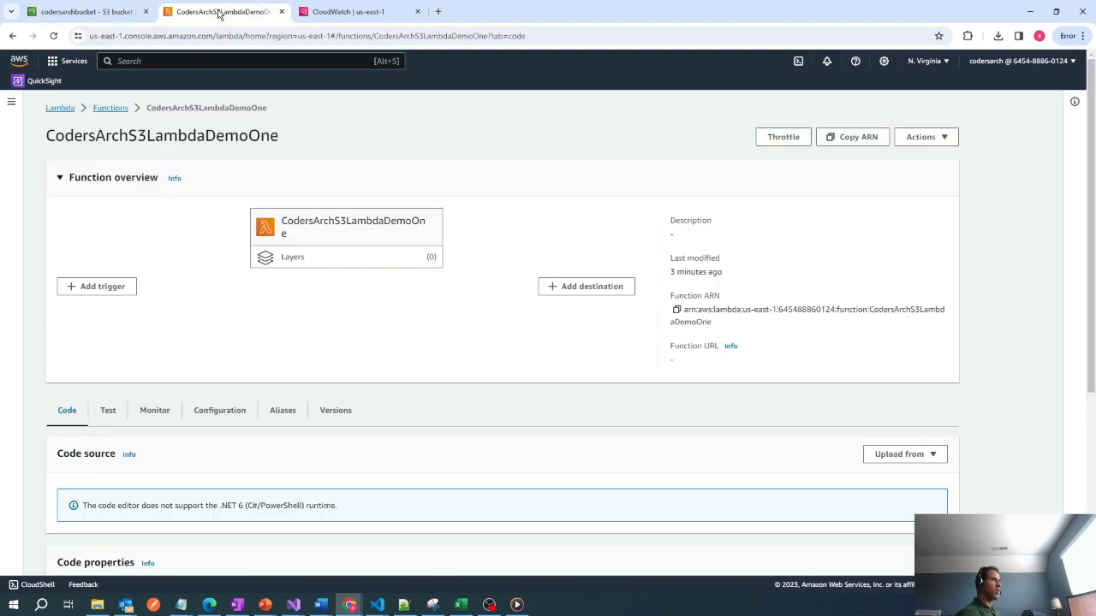
click(129, 283)
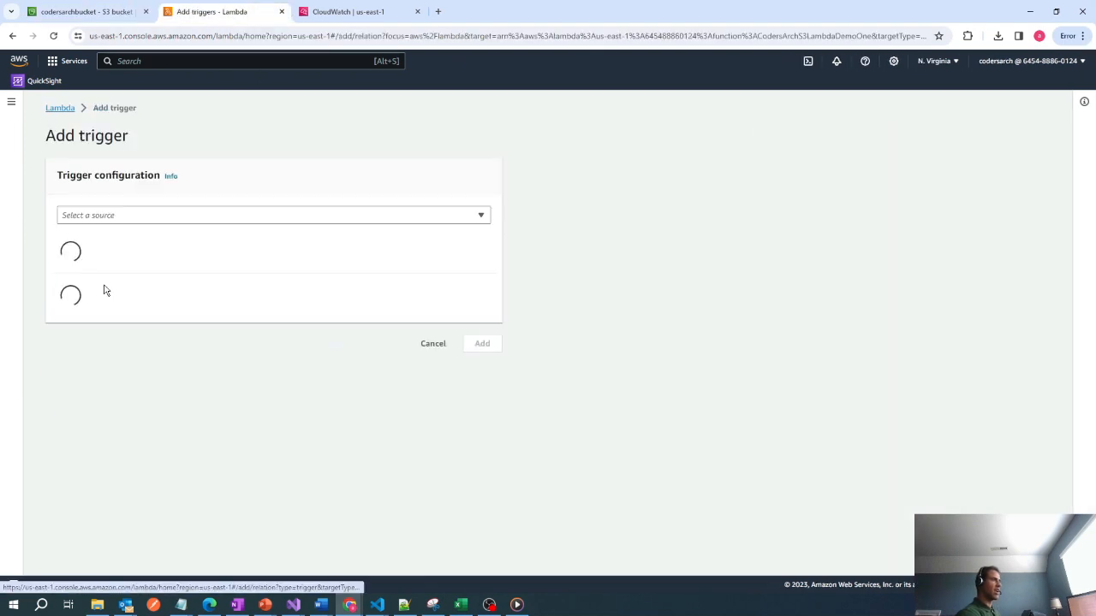
click(135, 216)
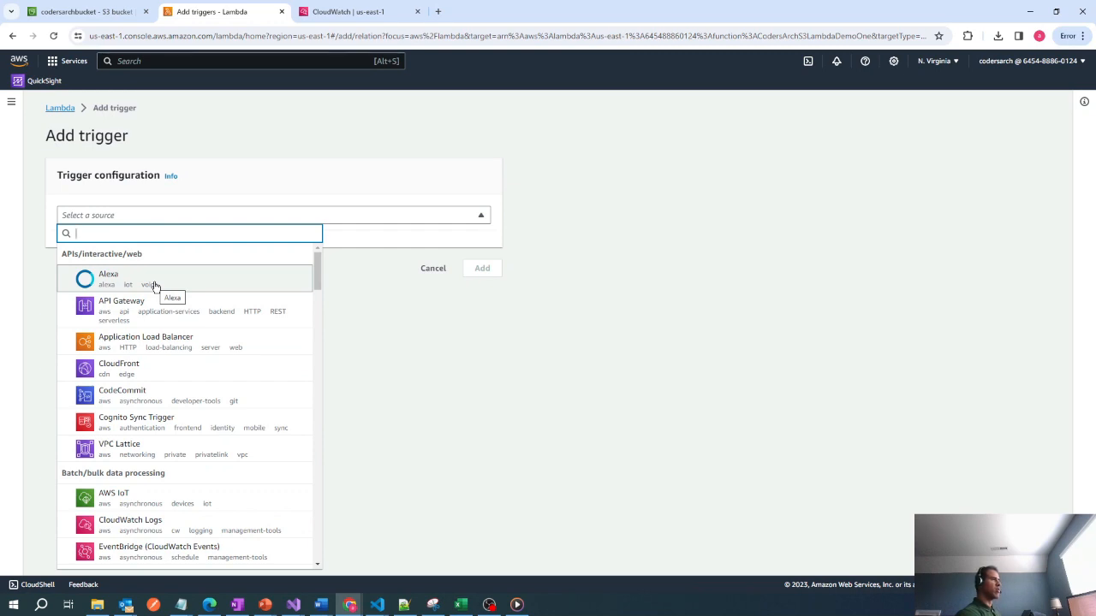
scroll(150, 325, down, 3)
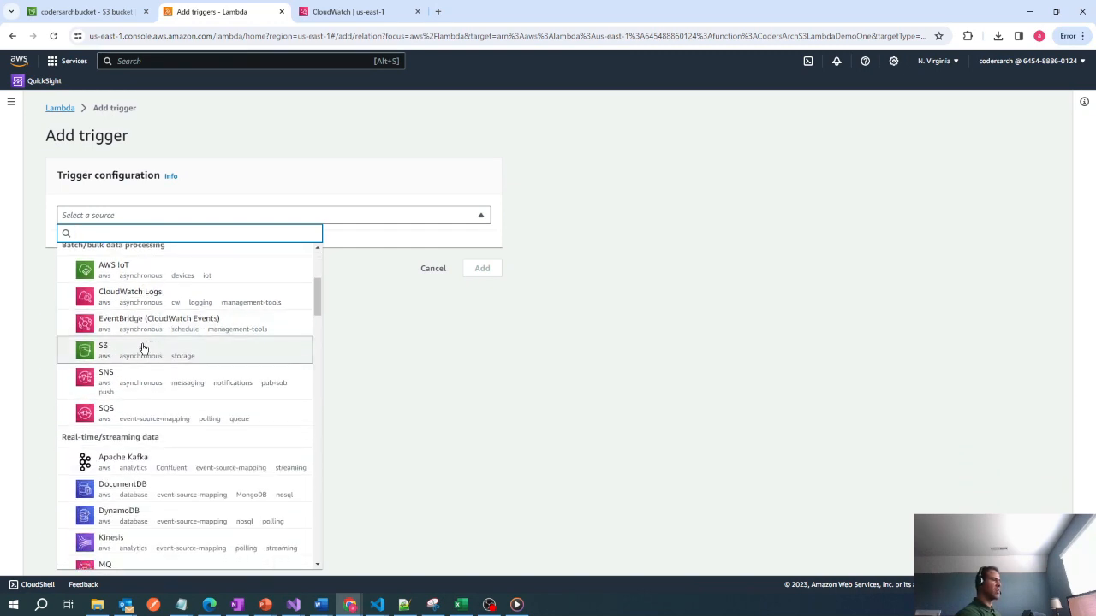
scroll(143, 349, down, 1)
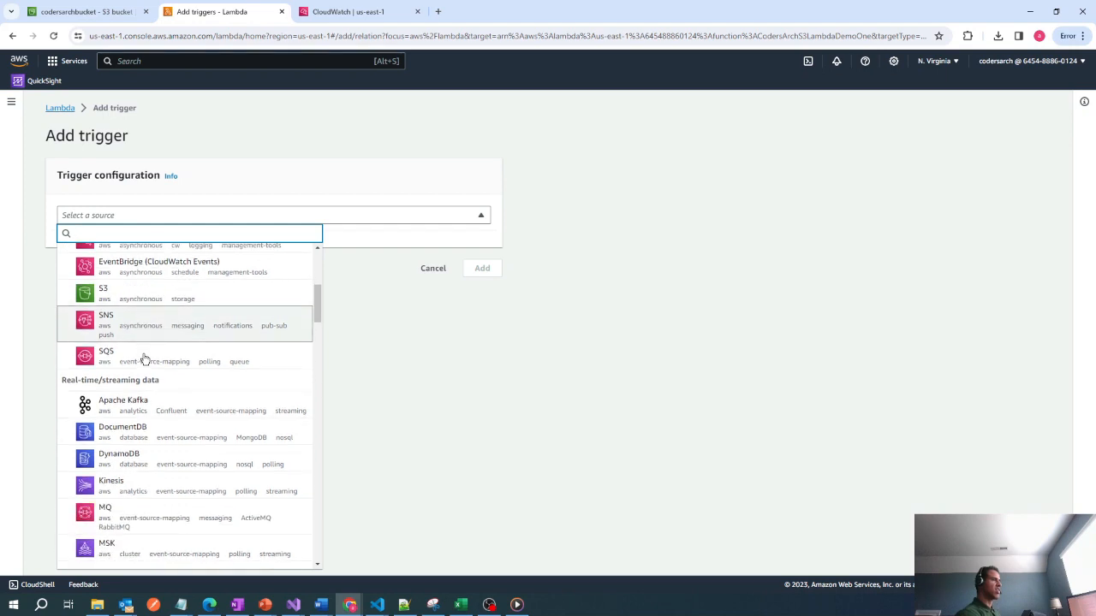
click(145, 292)
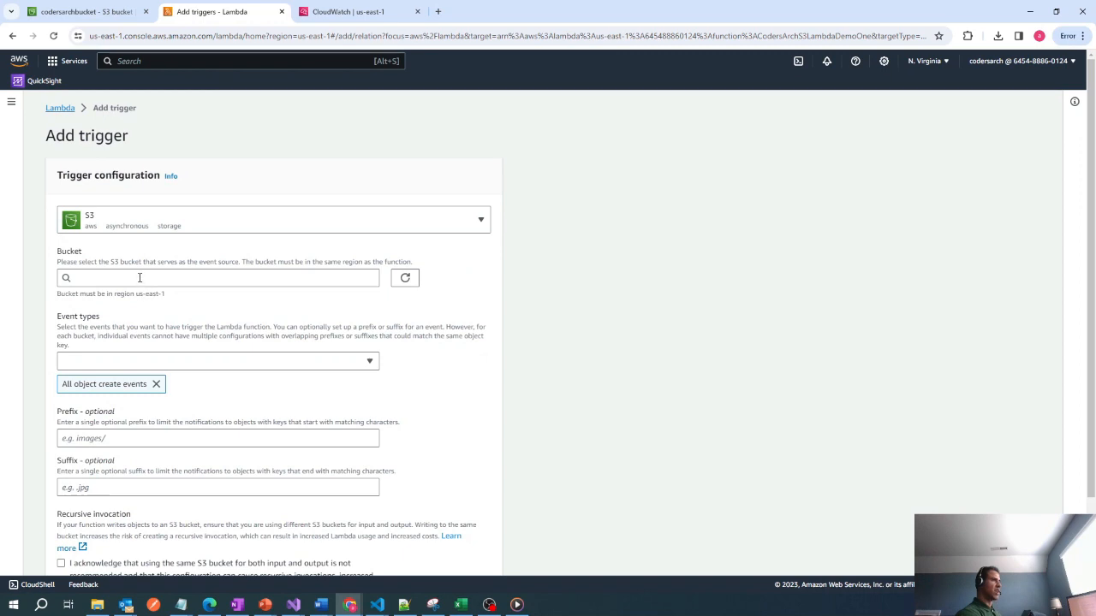
click(139, 277)
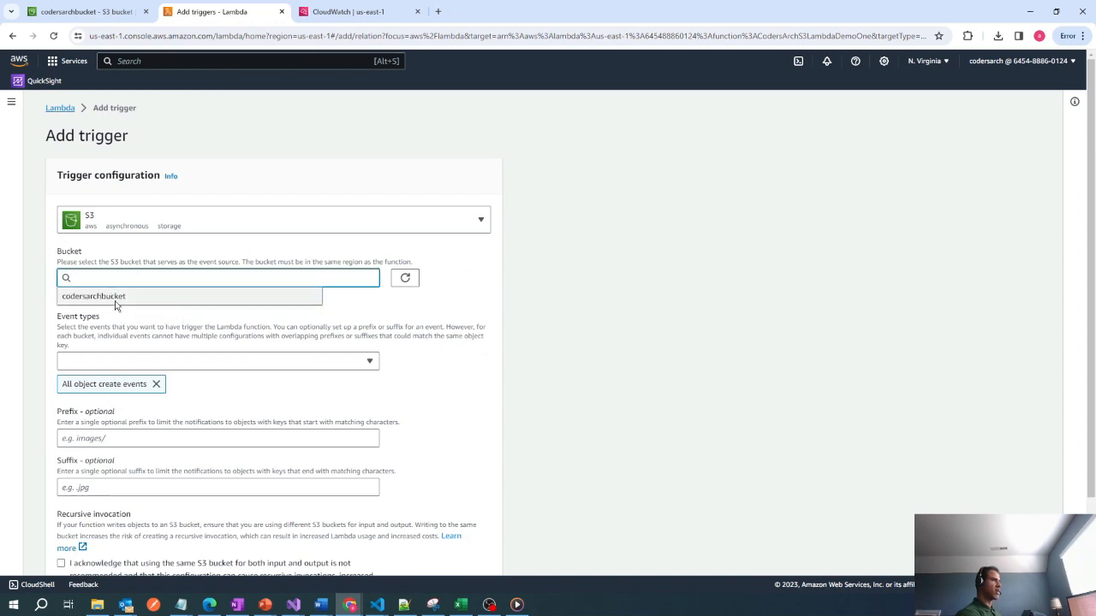
click(117, 298)
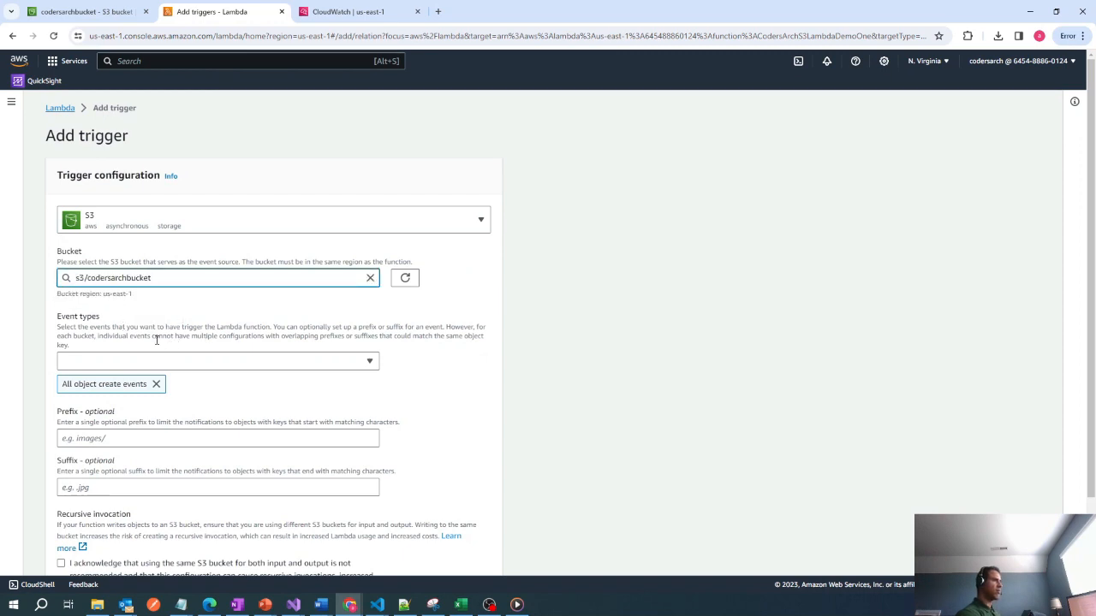
Keep all object create events as the trigger's event type, acknowledge the recursive invocation warning and add the trigger.
scroll(156, 340, down, 2)
click(241, 256)
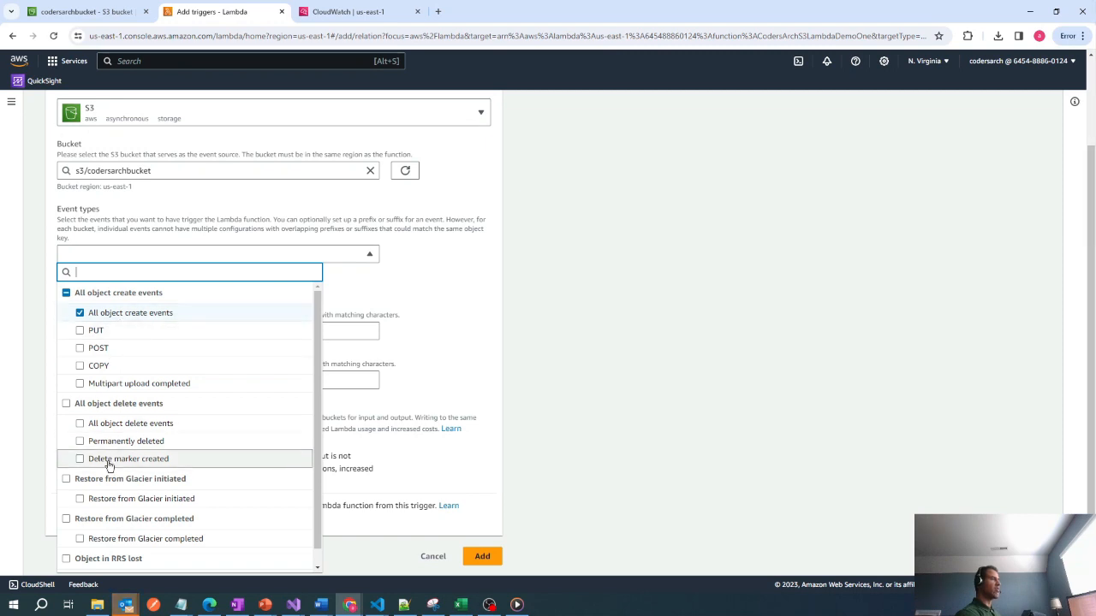
scroll(257, 531, down, 1)
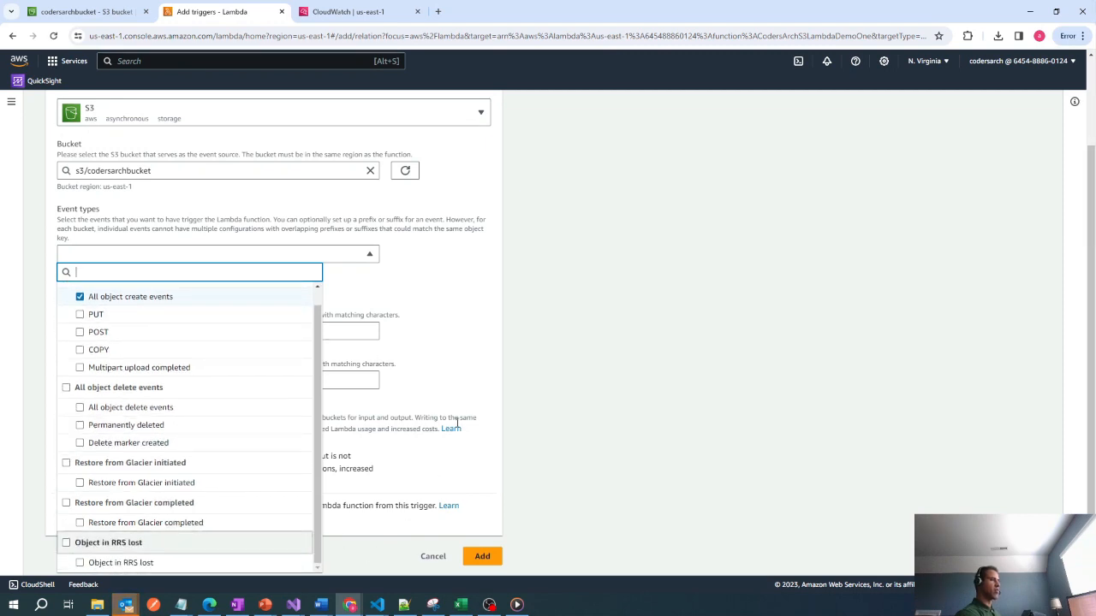
click(454, 332)
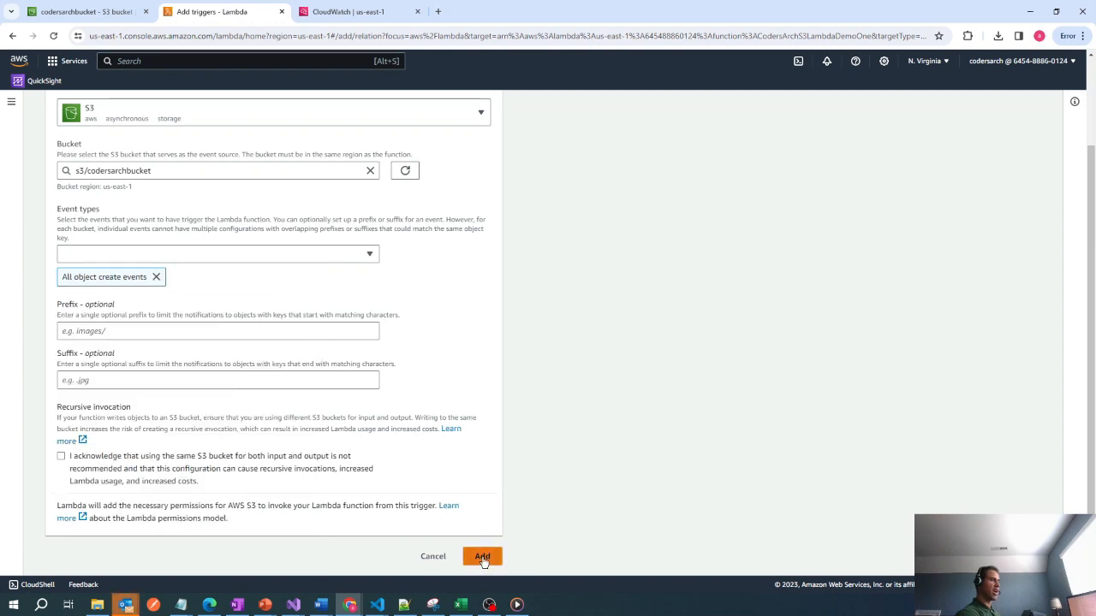
click(61, 456)
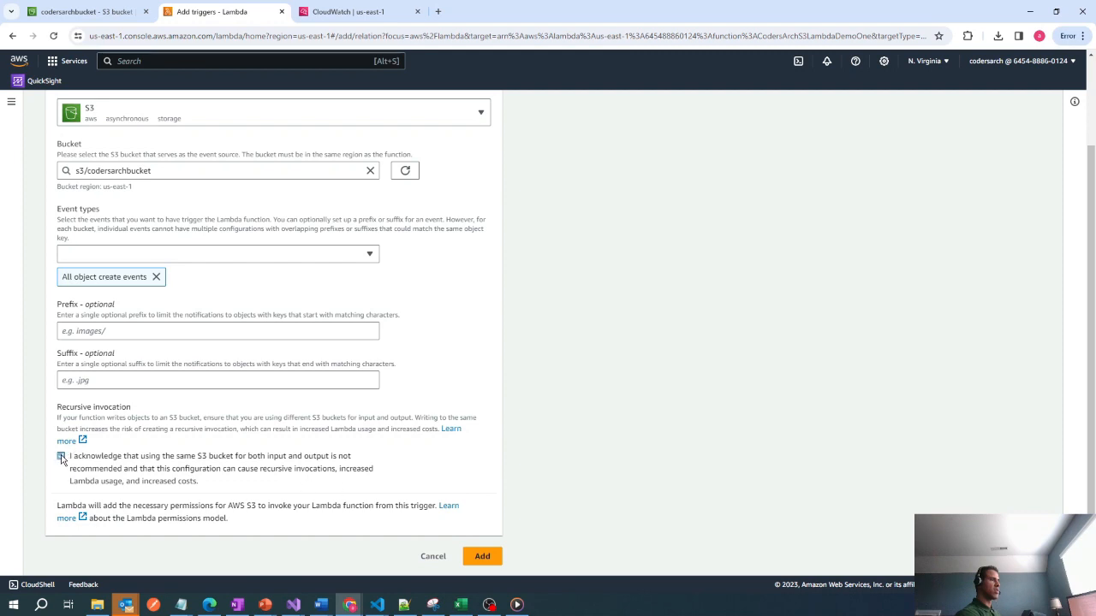
click(482, 557)
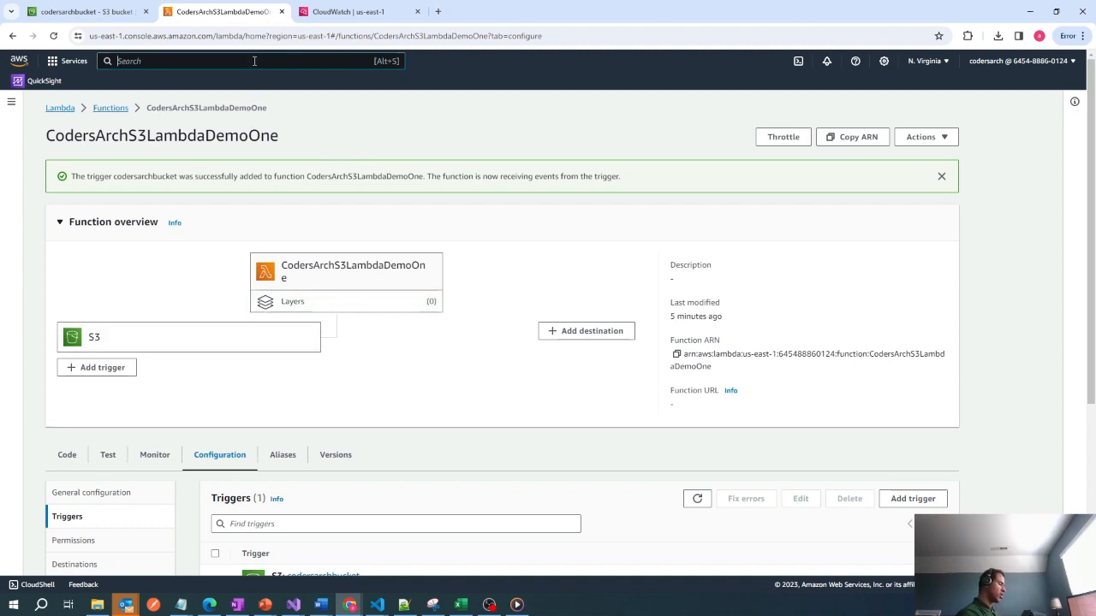
Find the IAM roles page, open it in a new browser tab and open the lambda_exec_CodersArchS3LambdaDemoOne role.
text(IAM)
mouse_move(285, 172)
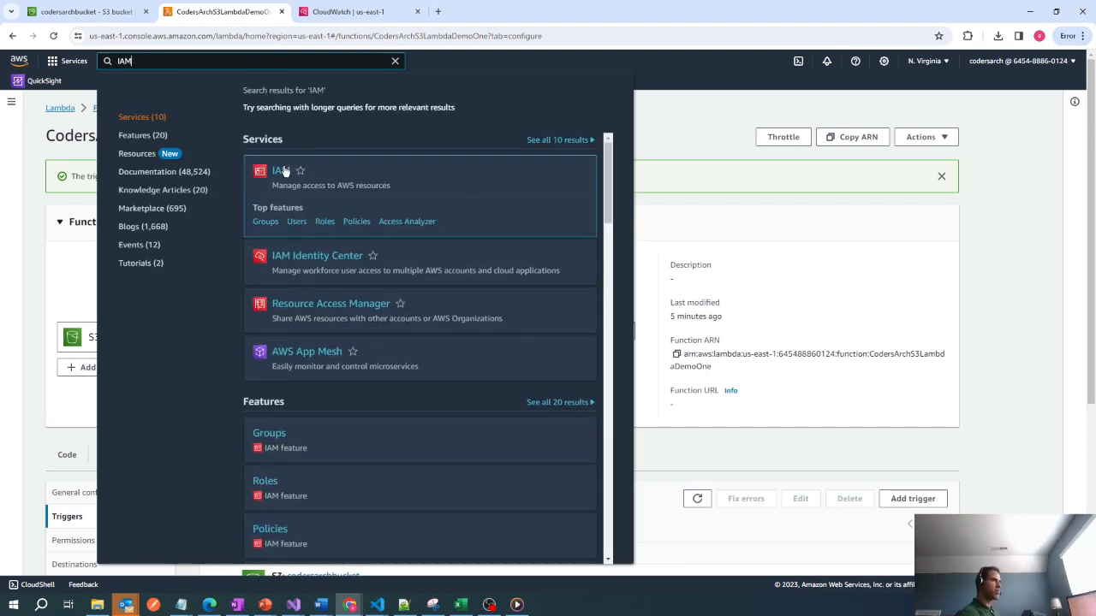
right_click(322, 223)
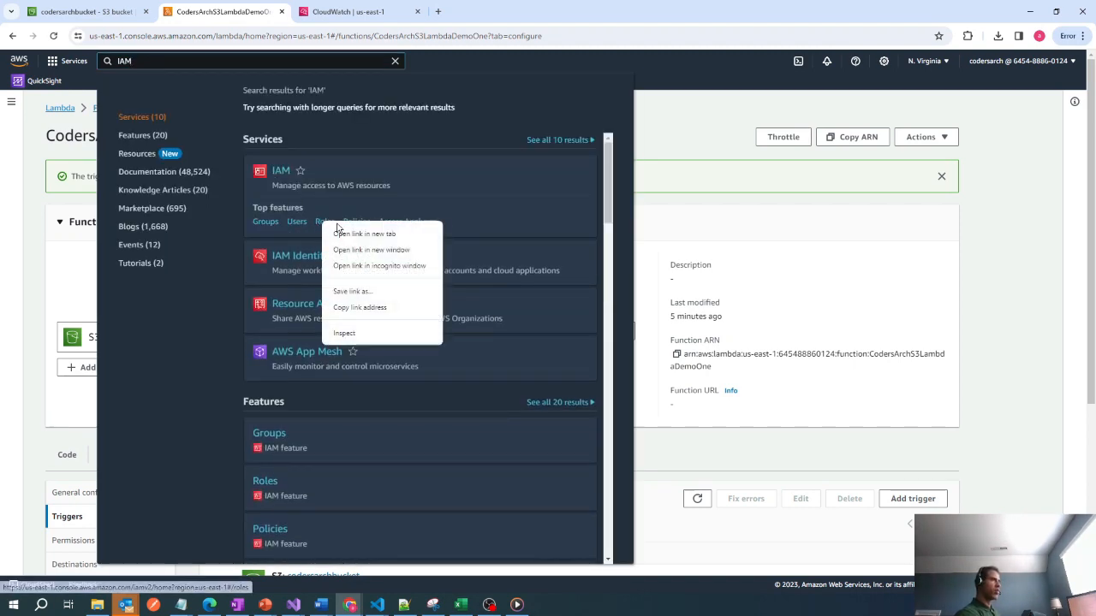
click(362, 235)
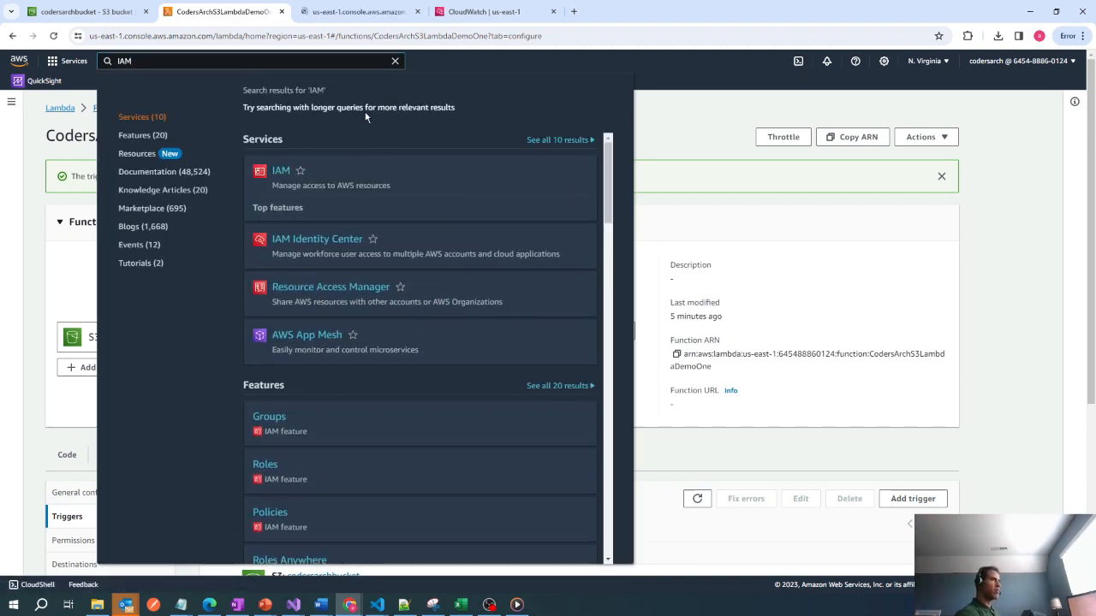
click(351, 12)
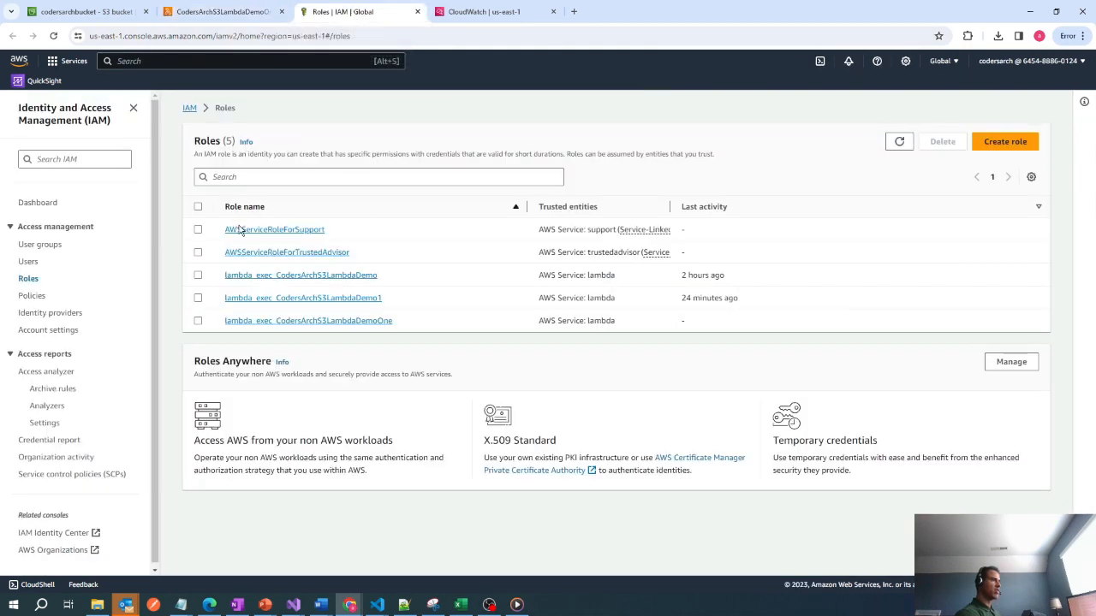
click(302, 321)
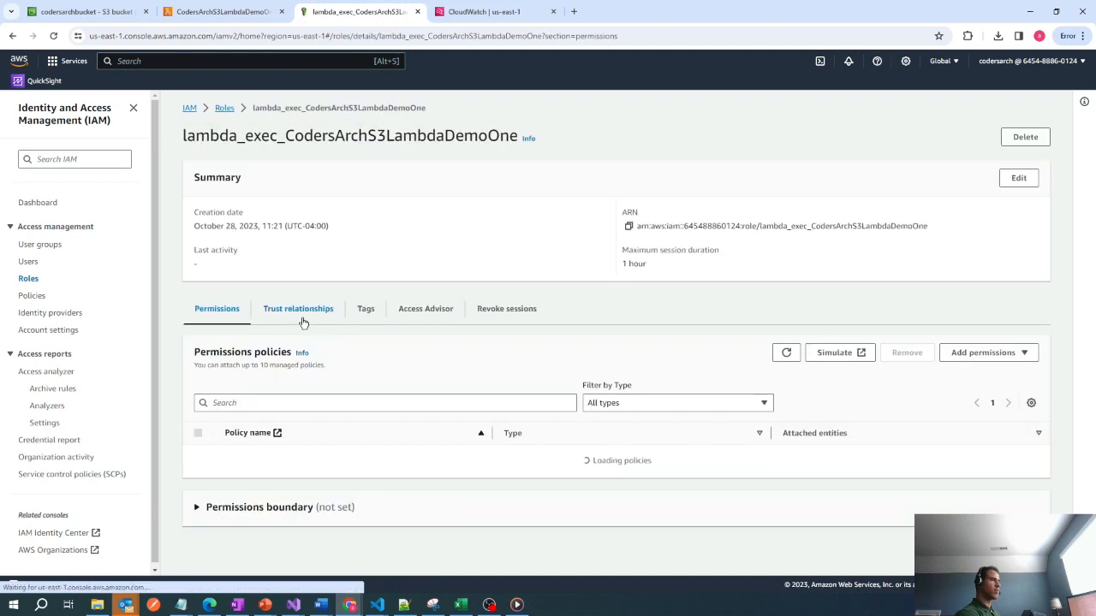
Attach the AmazonS3FullAccess managed policy to the lambda_exec_CodersArchS3LambdaDemoOne role.
scroll(428, 379, down, 2)
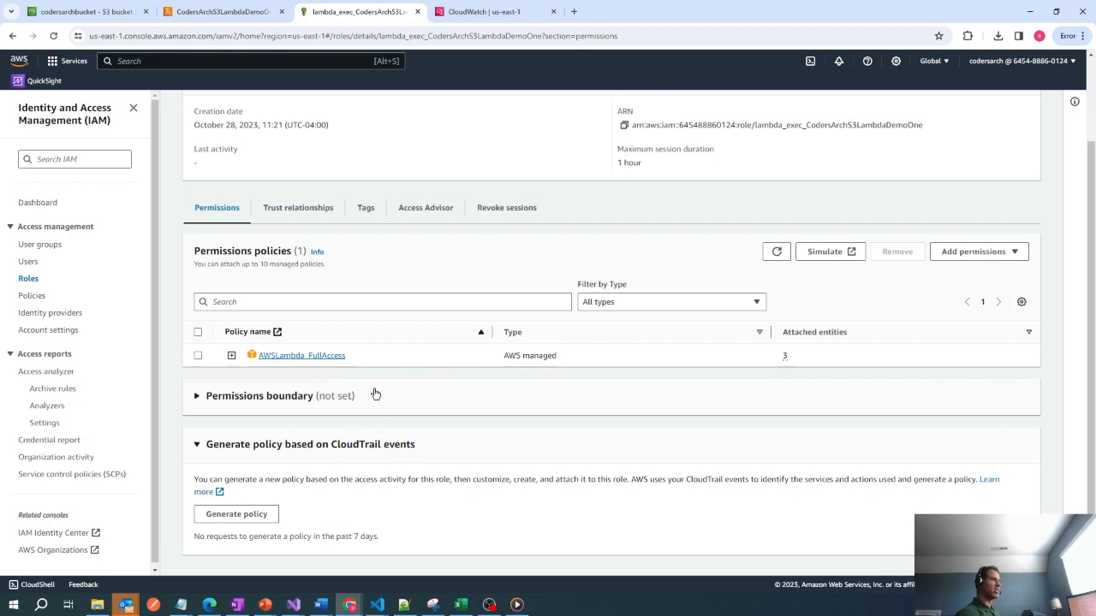
click(959, 259)
click(971, 271)
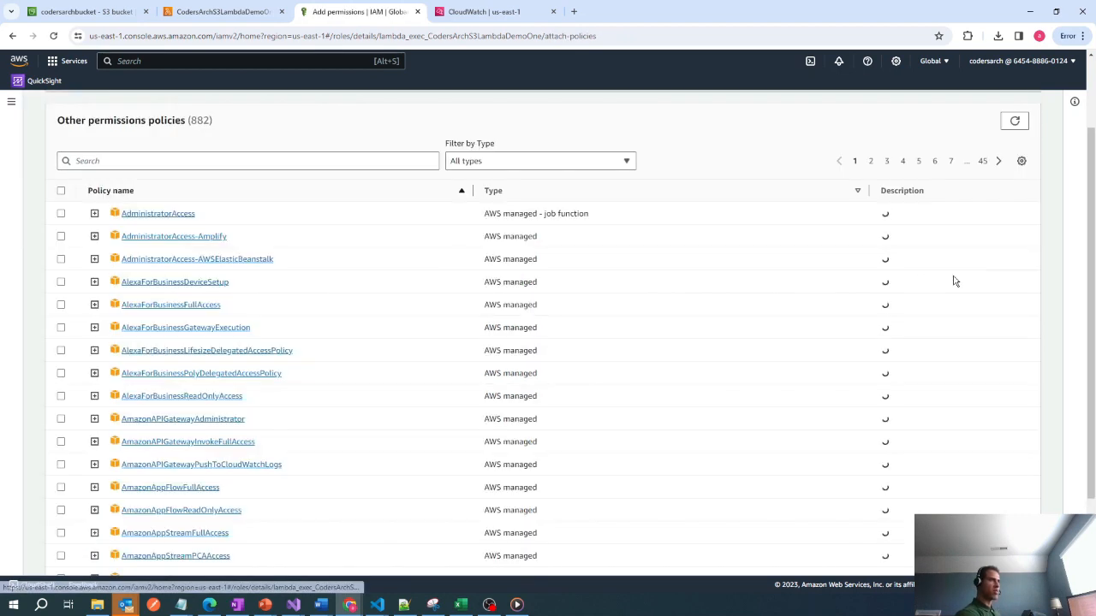
click(183, 157)
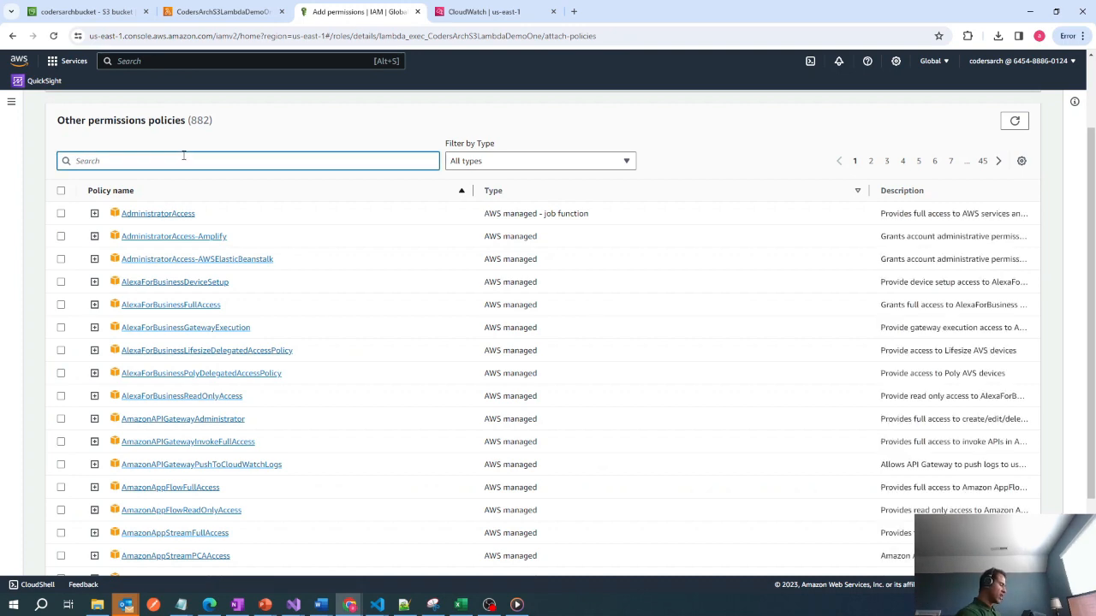
text(S3Fu)
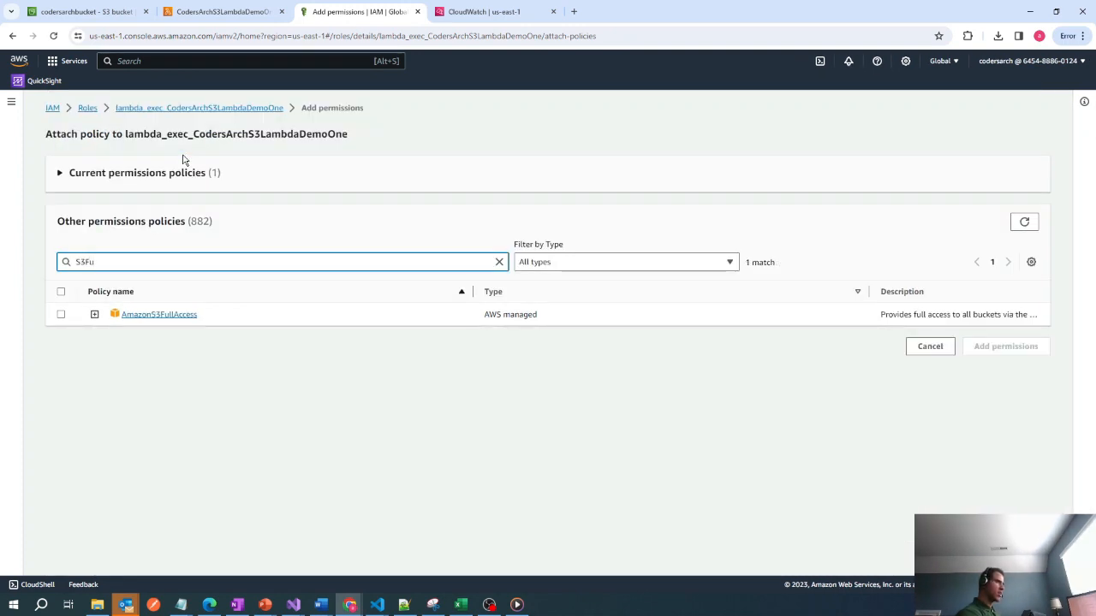
click(62, 315)
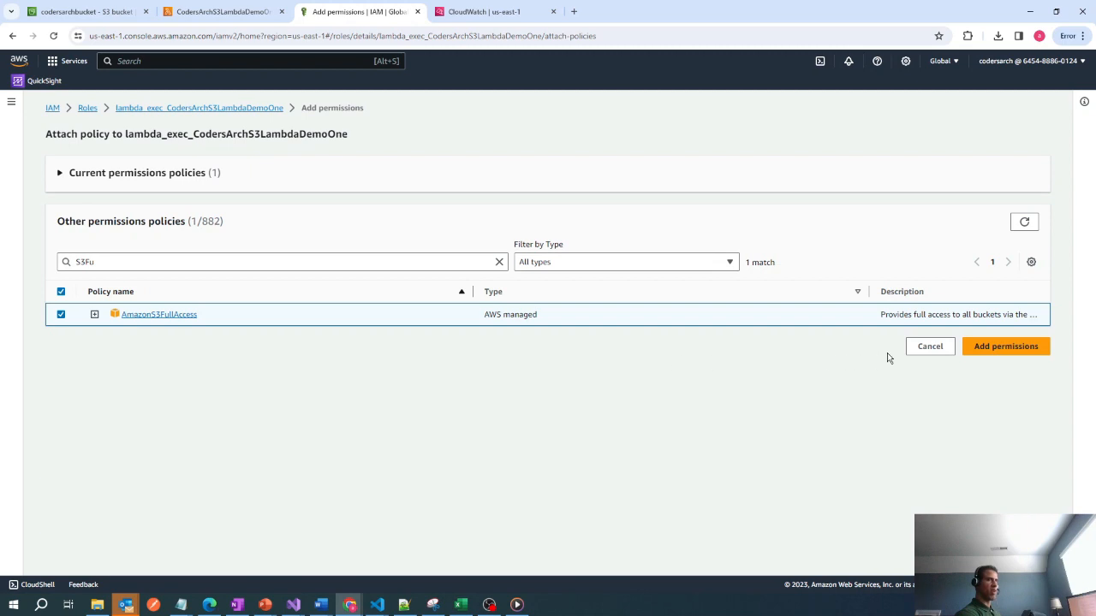
click(993, 345)
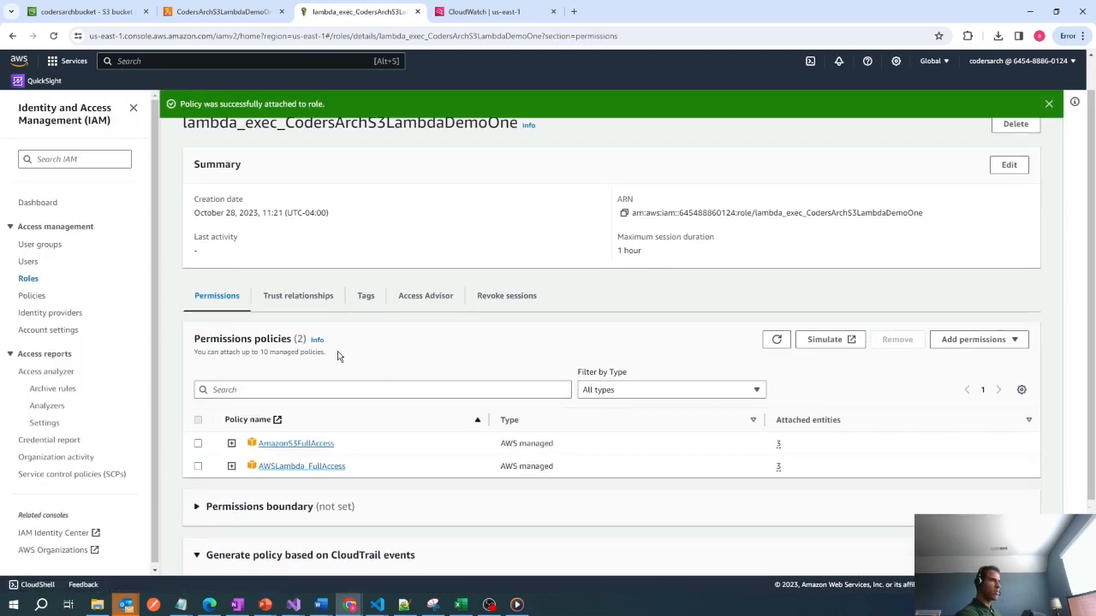
Attach the CloudWatchFullAccess managed policy to the same role and review its list of permissions policies.
scroll(337, 352, down, 2)
click(974, 228)
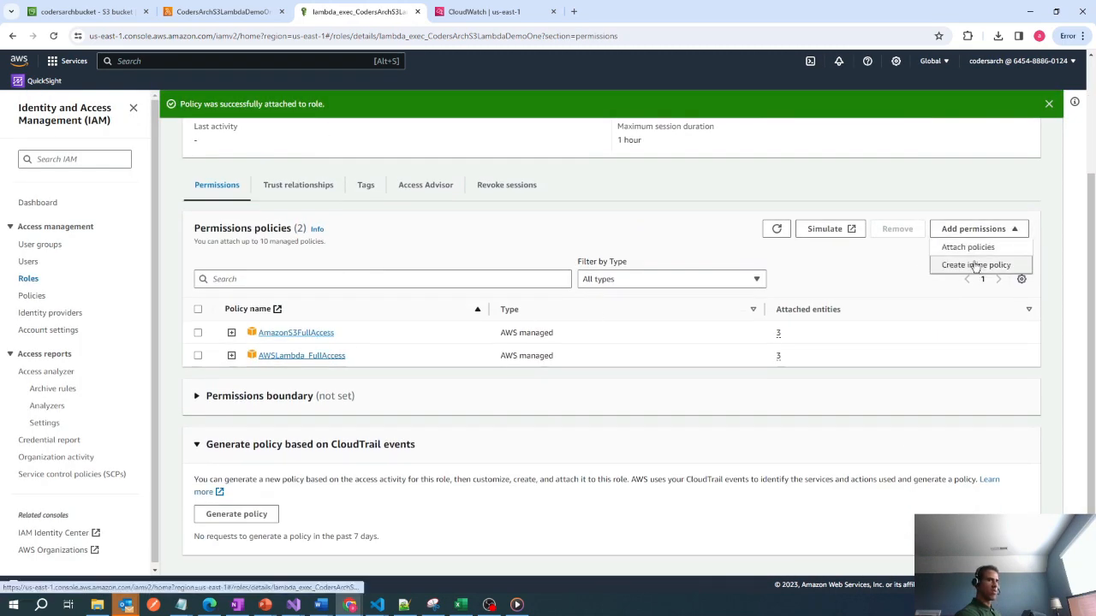
click(974, 247)
scroll(255, 215, up, 3)
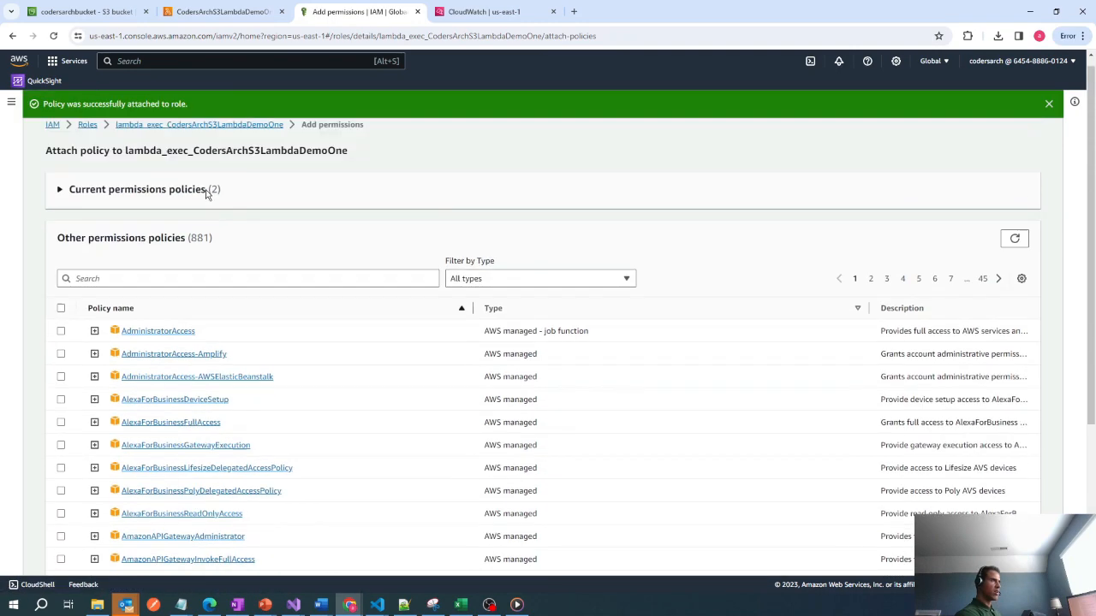
click(169, 285)
text(c)
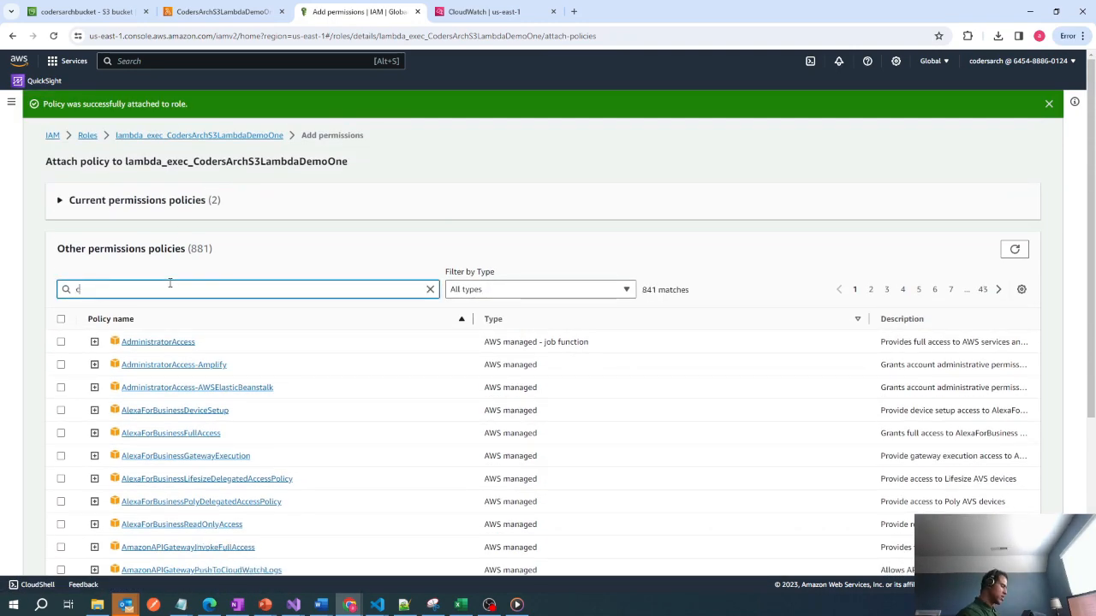
text(loud)
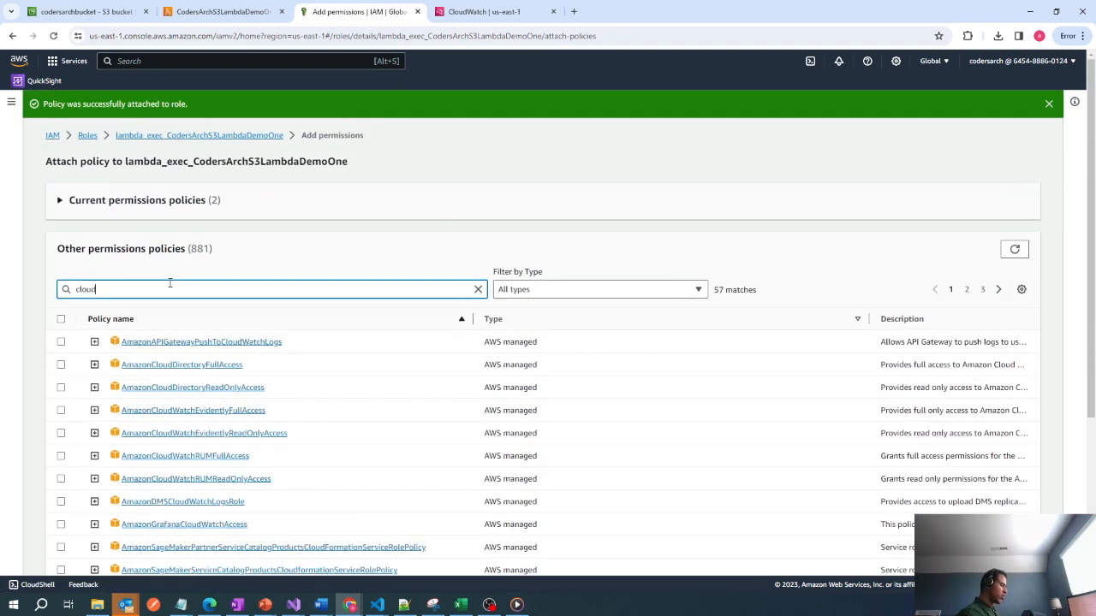
text(w)
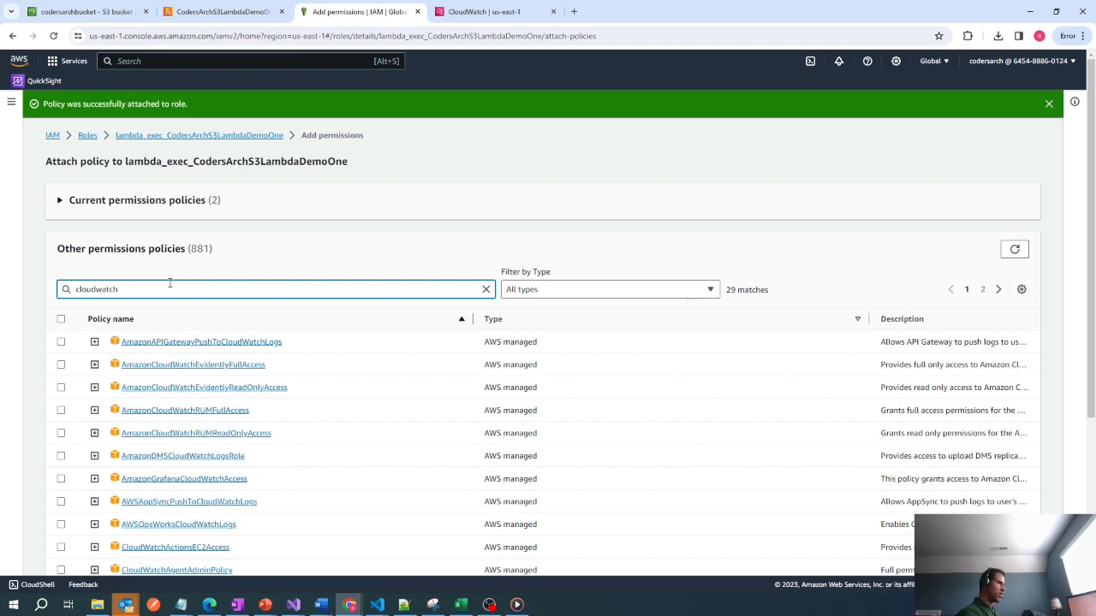
text(atch)
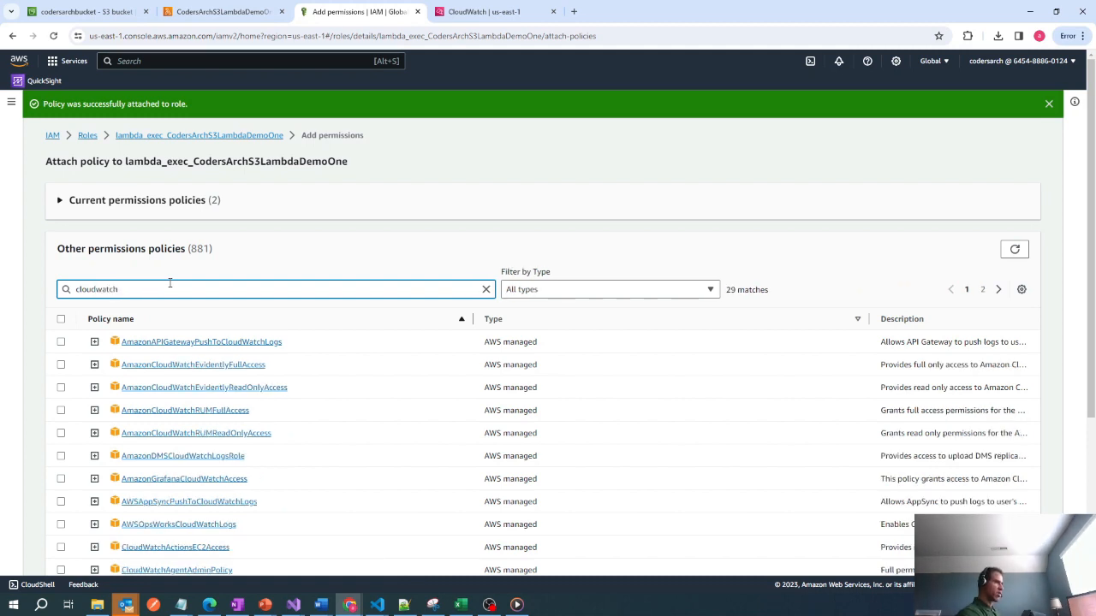
text(F)
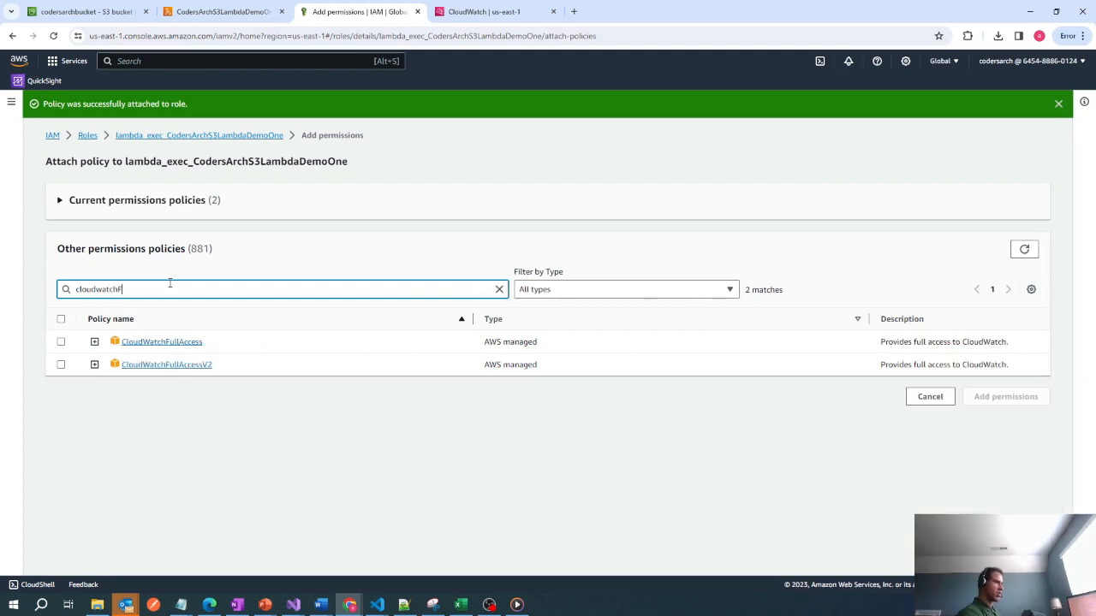
click(61, 342)
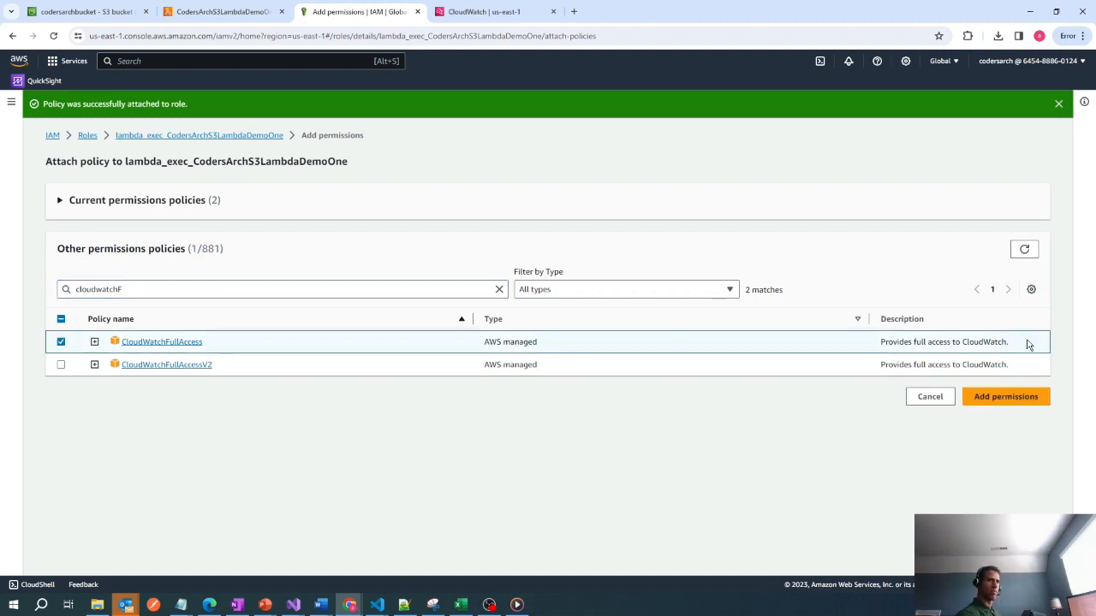
click(1006, 397)
scroll(552, 349, down, 1)
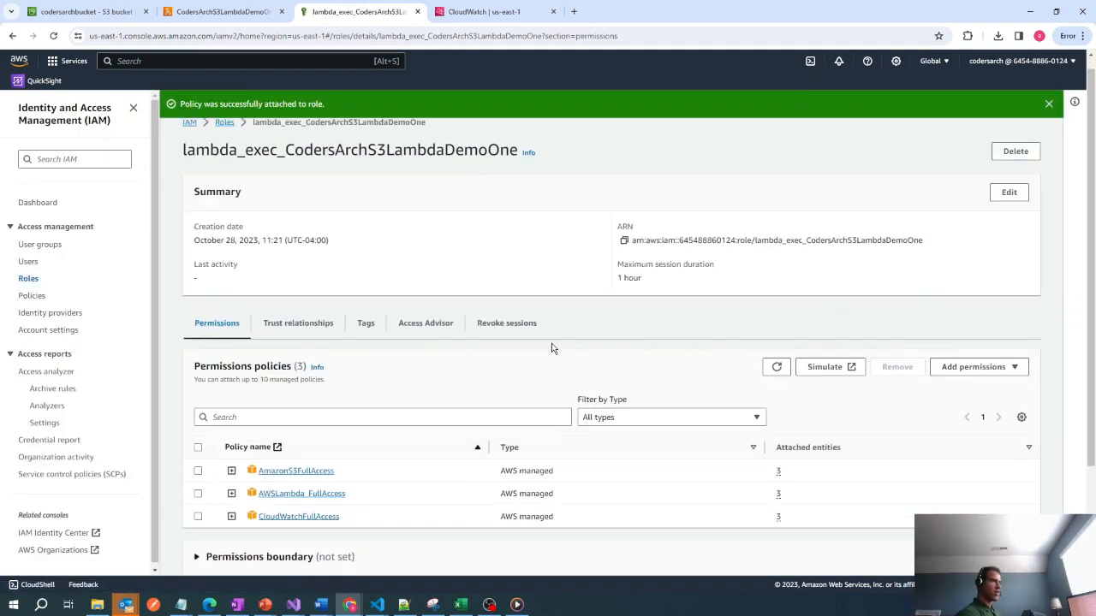
scroll(553, 348, down, 2)
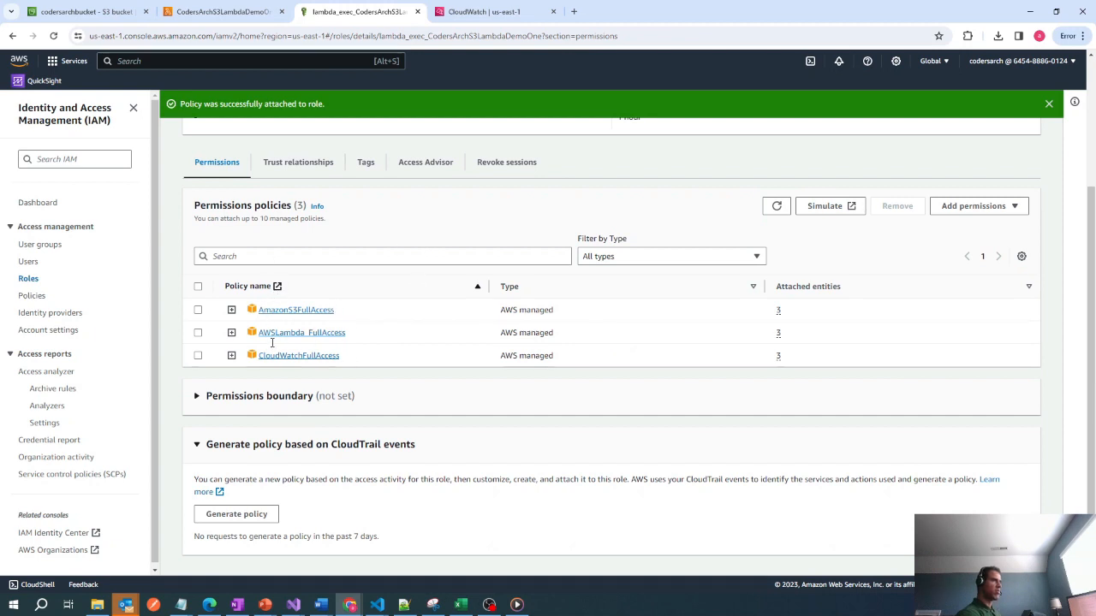
scroll(814, 247, up, 2)
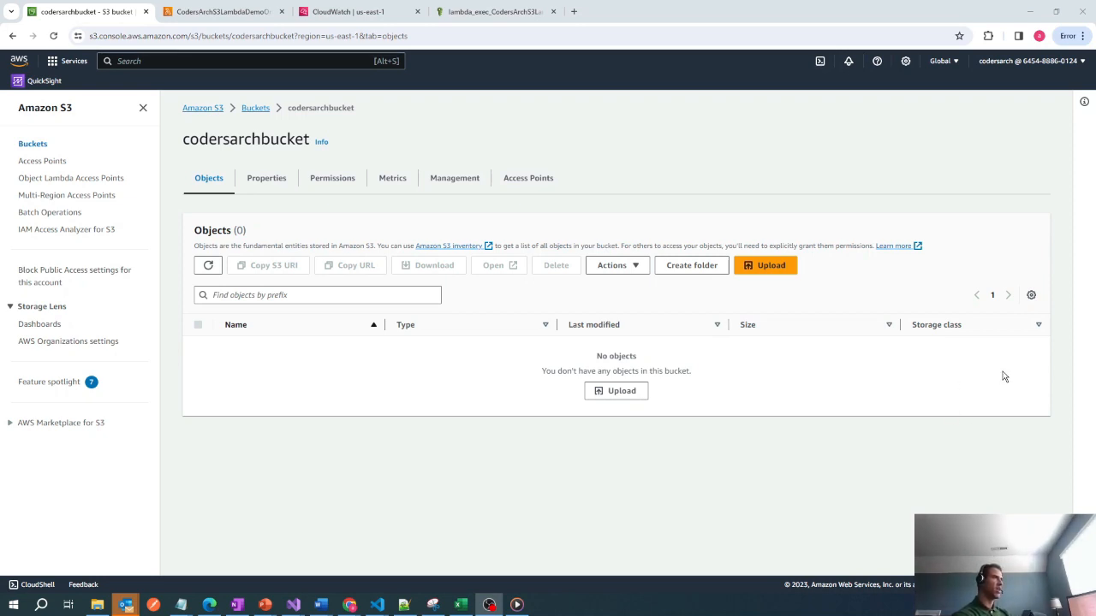
Upload the file Customer1Complaints.csv to the codersarchbucket S3 bucket.
click(758, 265)
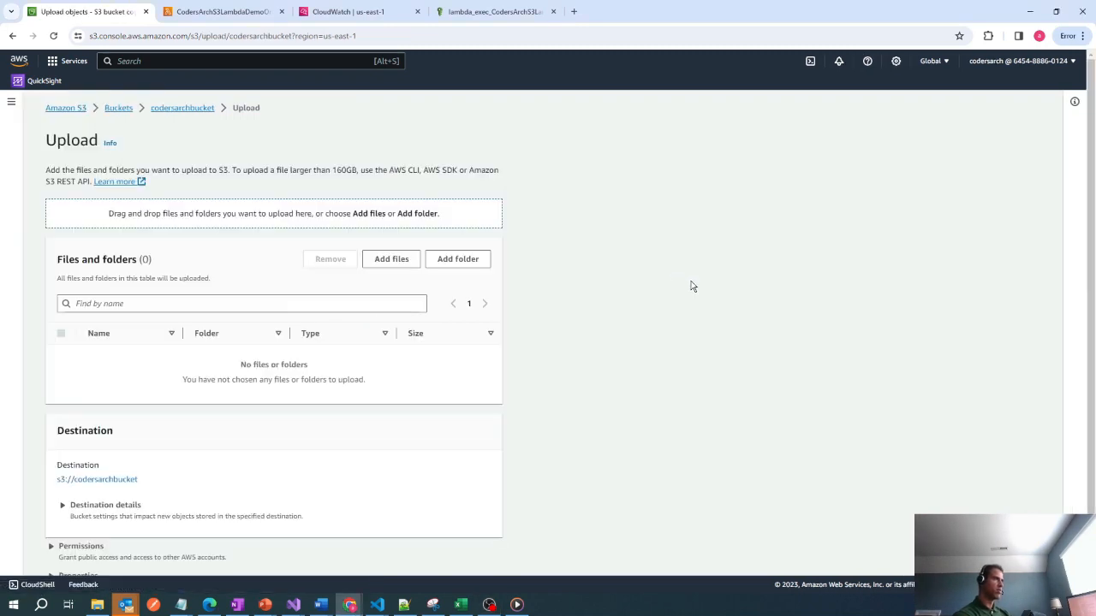
click(409, 263)
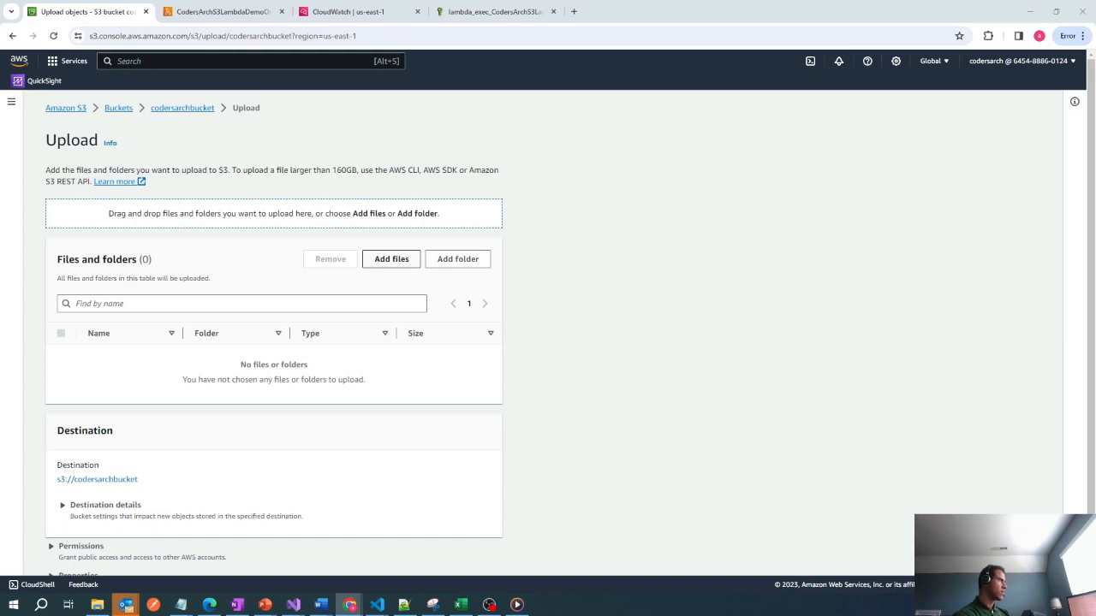
scroll(303, 394, down, 1)
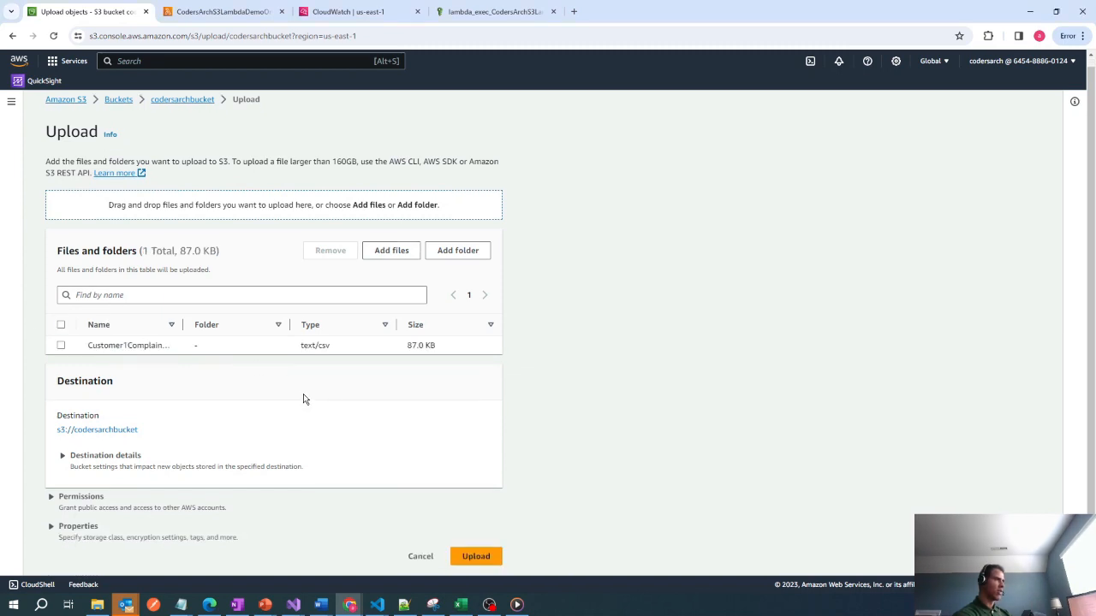
drag(183, 327, 256, 330)
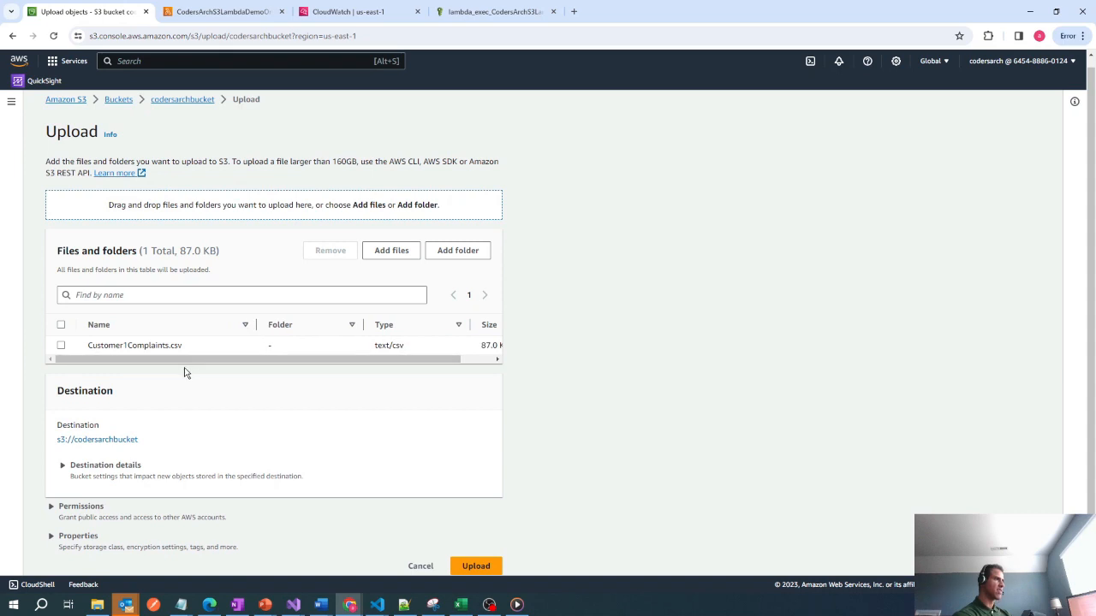
click(476, 567)
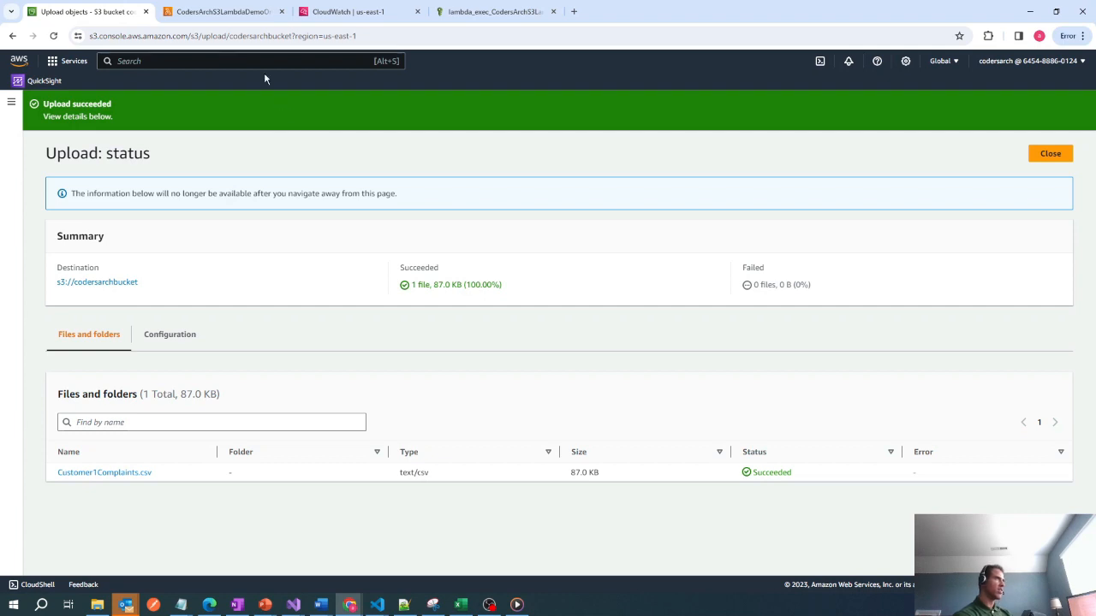
Return to the CodersArchS3LambdaDemoOne function and examine its CloudWatch metrics and monitoring options.
click(237, 12)
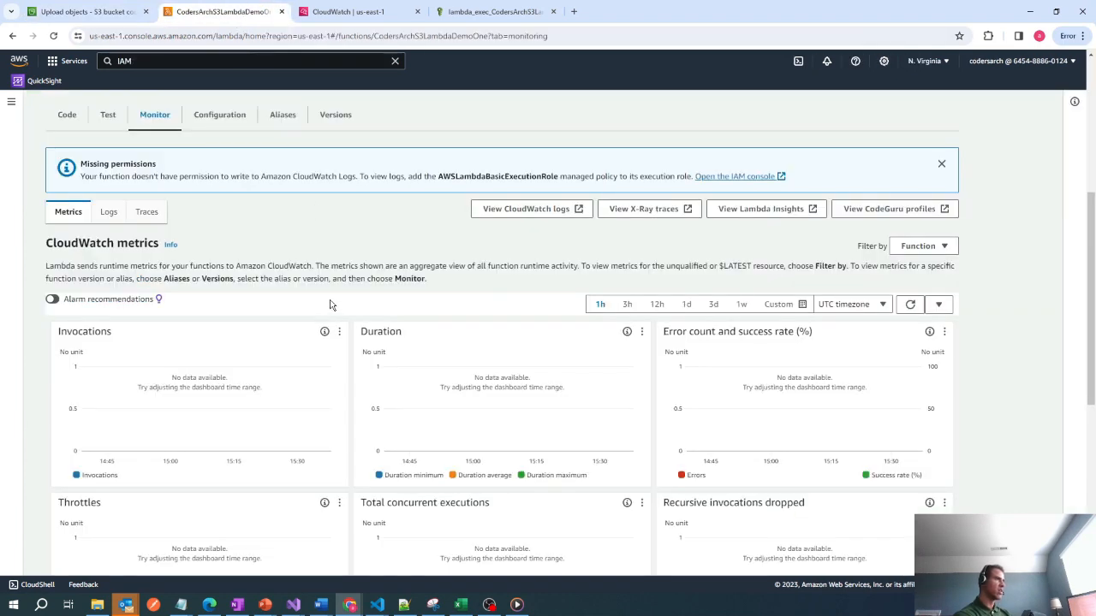
scroll(293, 305, up, 3)
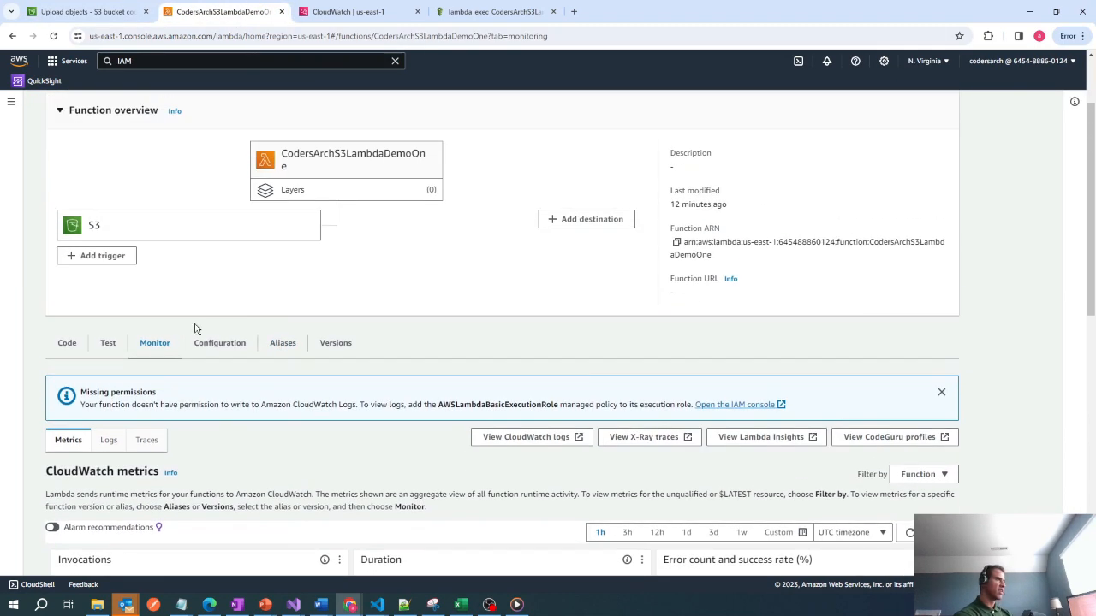
scroll(192, 391, down, 2)
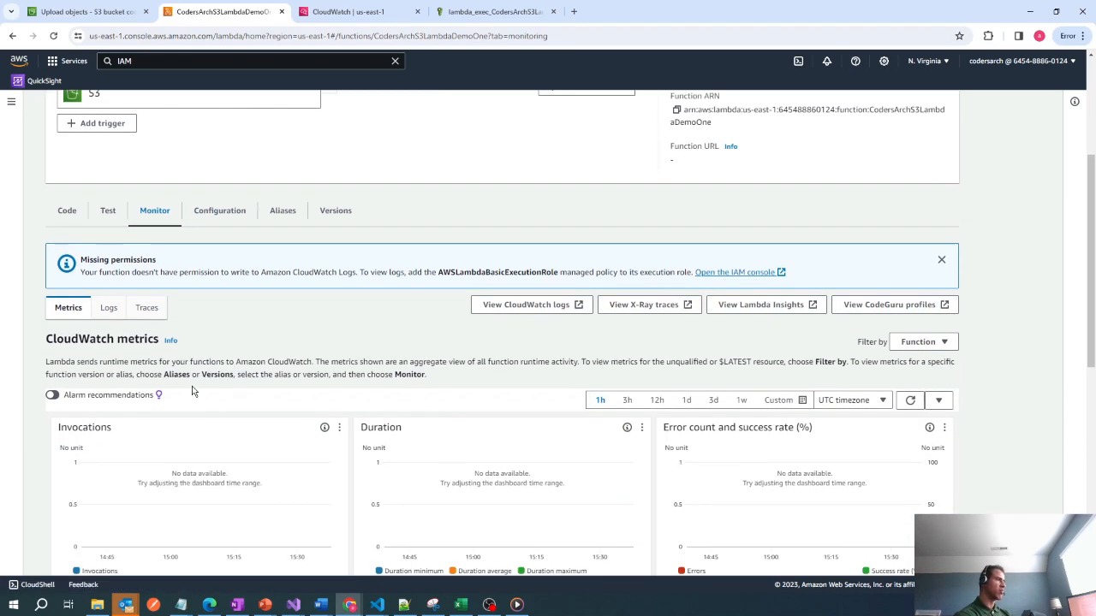
scroll(192, 392, down, 1)
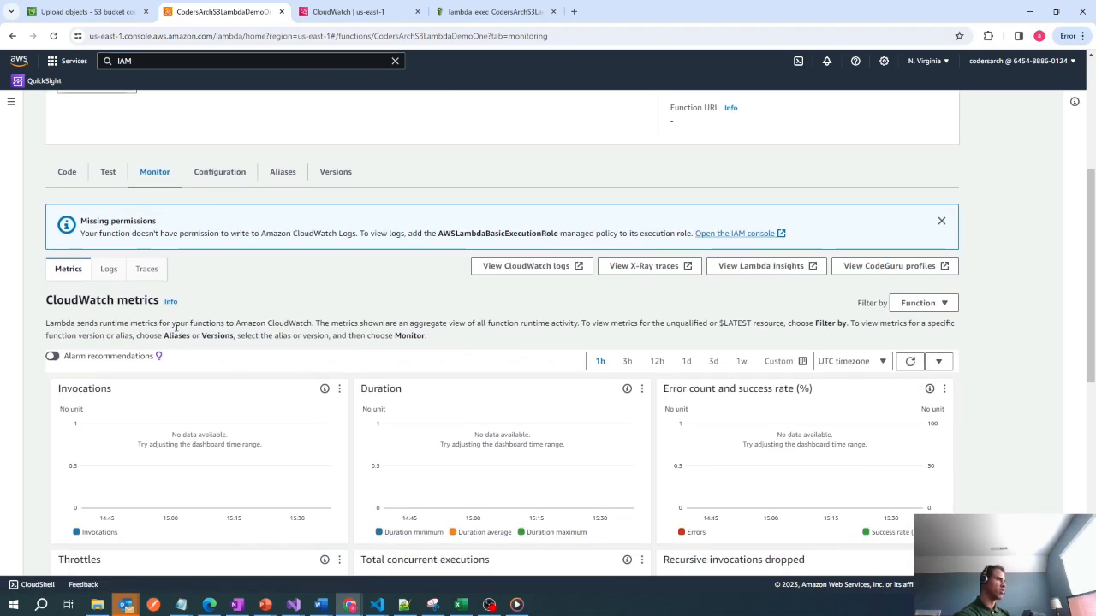
Open the function's CloudWatch logs and view the log stream listed in the /aws/lambda/CodersArchS3LambdaDemoOne log group.
scroll(177, 330, down, 2)
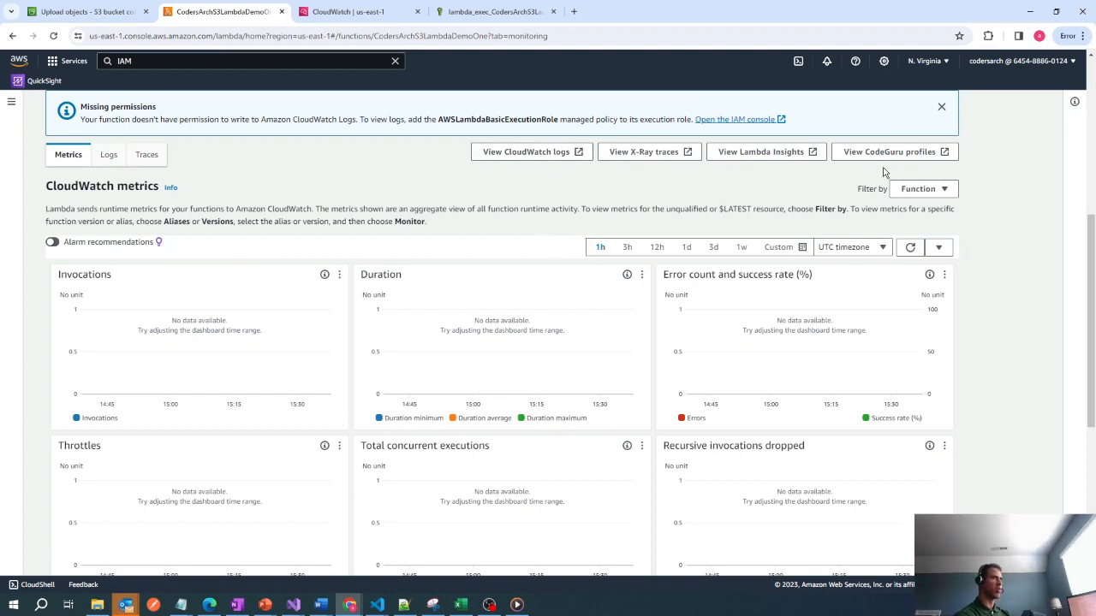
click(545, 159)
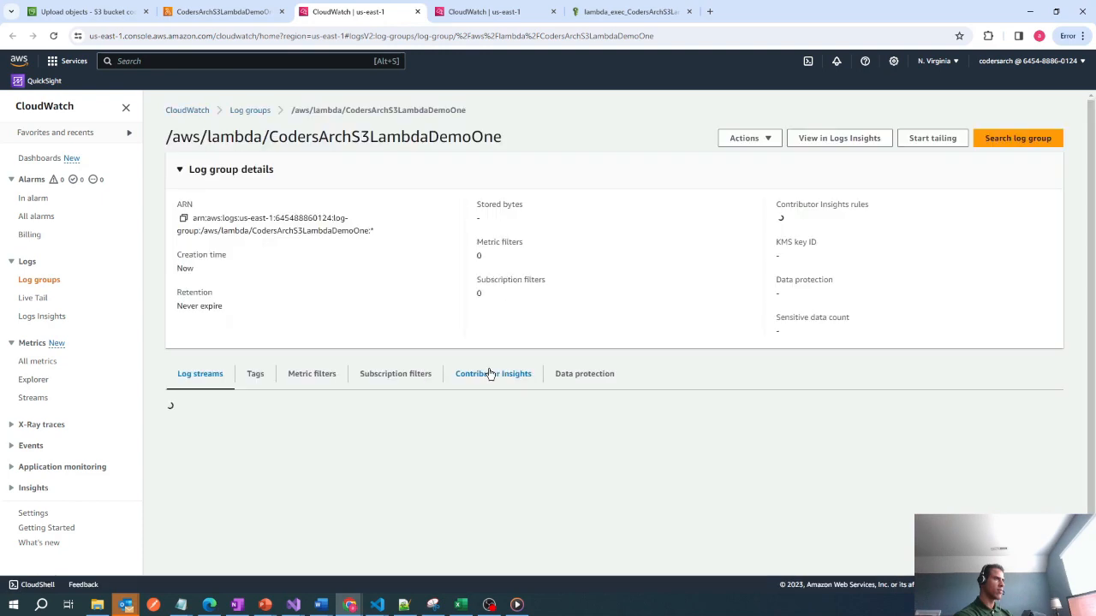
scroll(454, 462, down, 1)
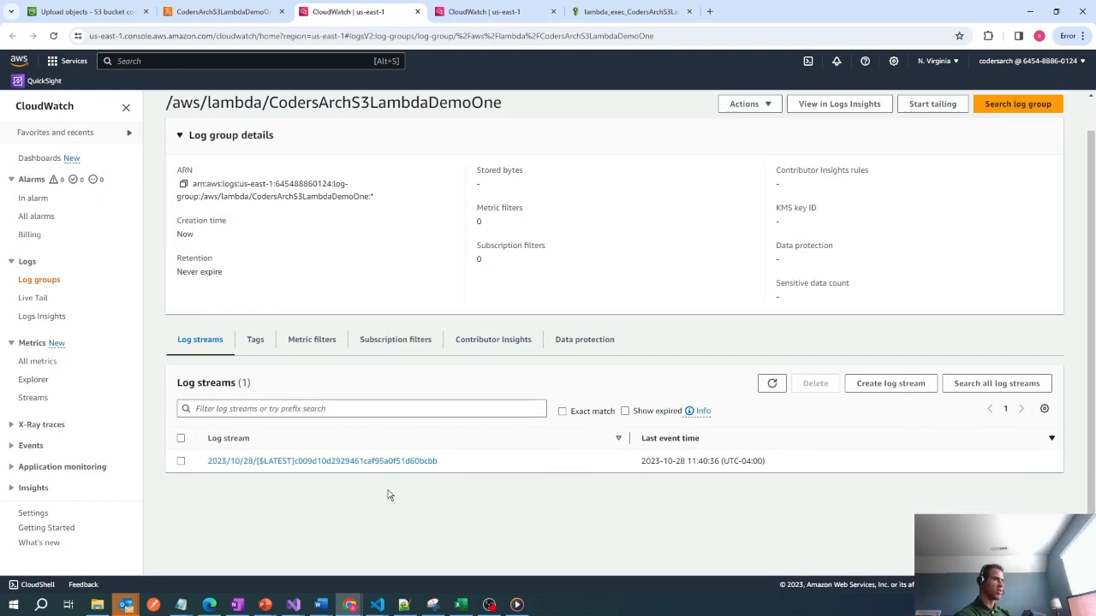
click(379, 462)
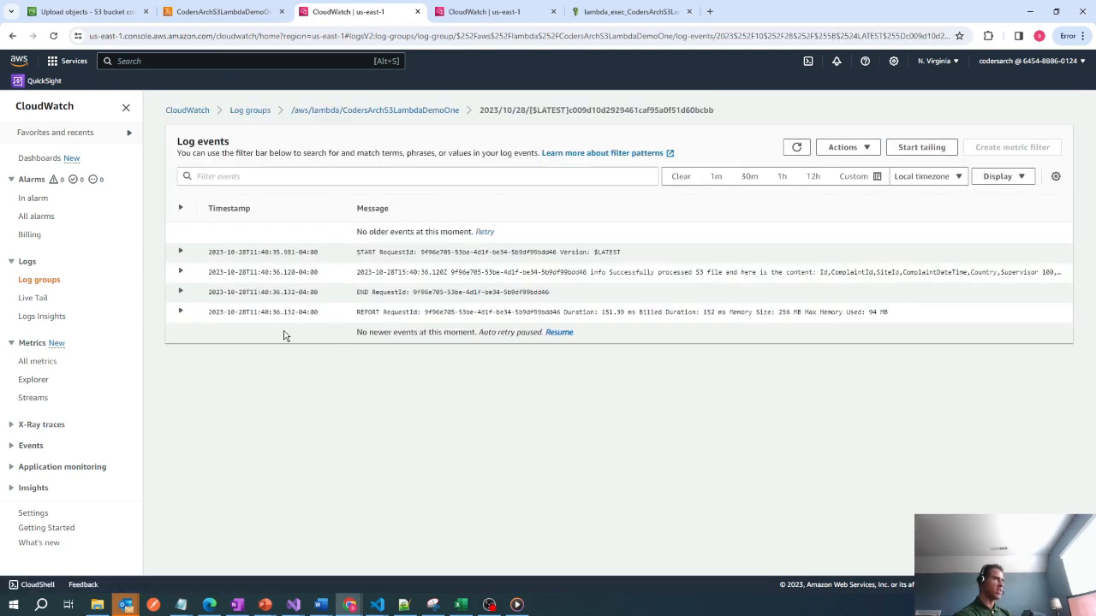
Expand the info log event containing the processed S3 file's content and review its CSV rows through to the end.
click(180, 273)
scroll(530, 400, down, 2)
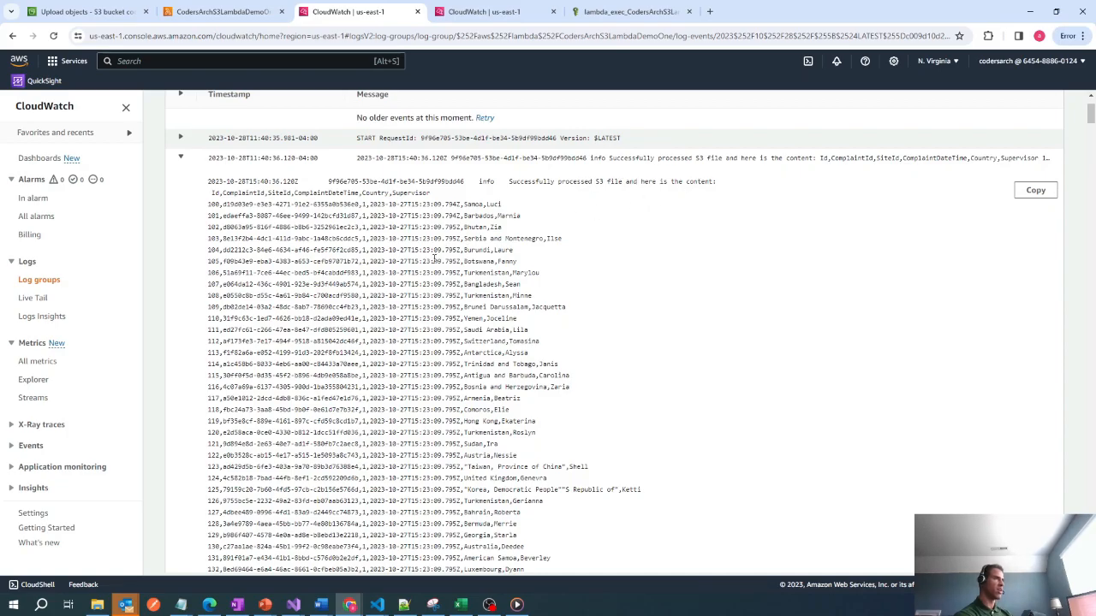
scroll(435, 258, down, 15)
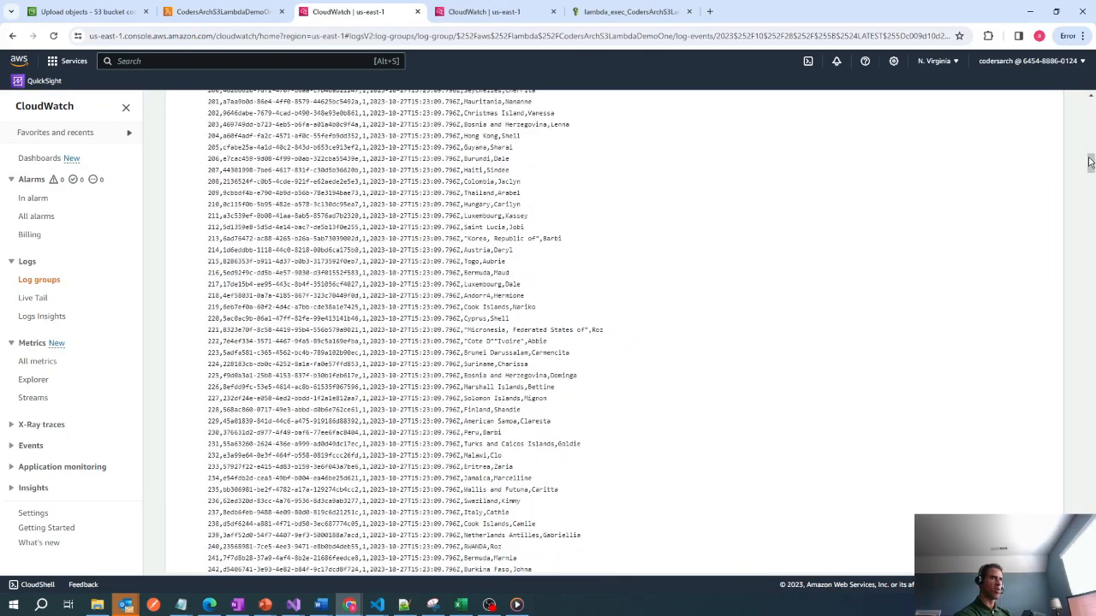
drag(1090, 163, 1090, 479)
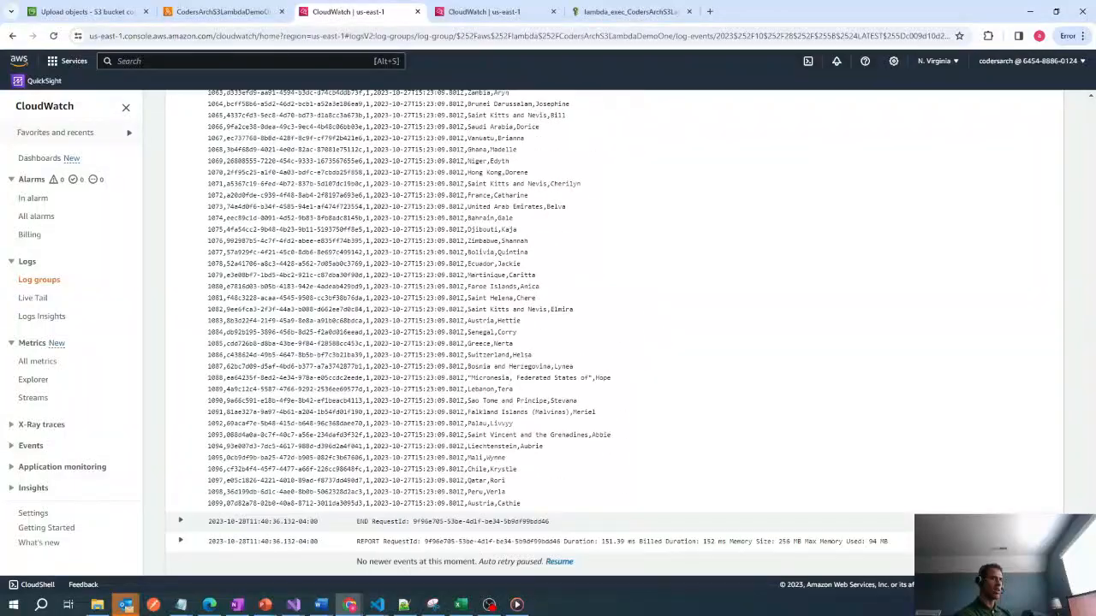